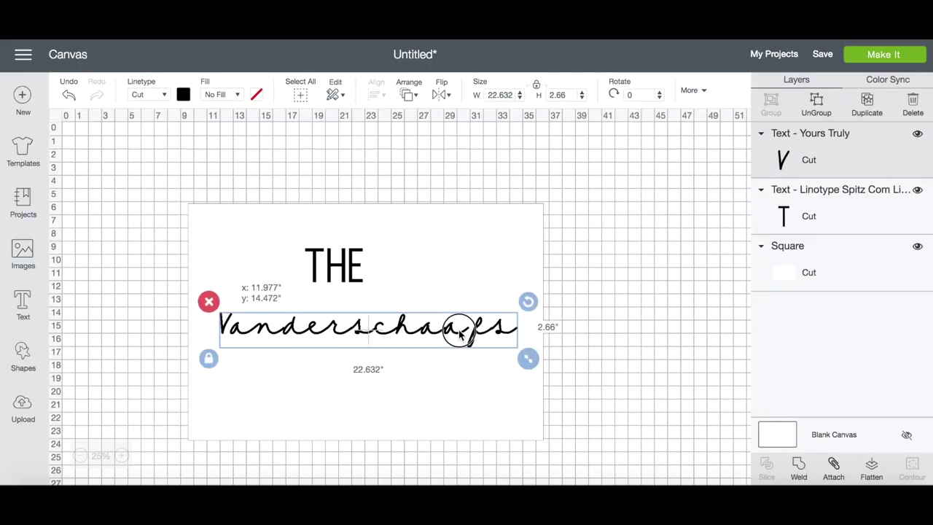
Leave the finished-design preview for the Home page with My Projects and the New Project tile
click(567, 131)
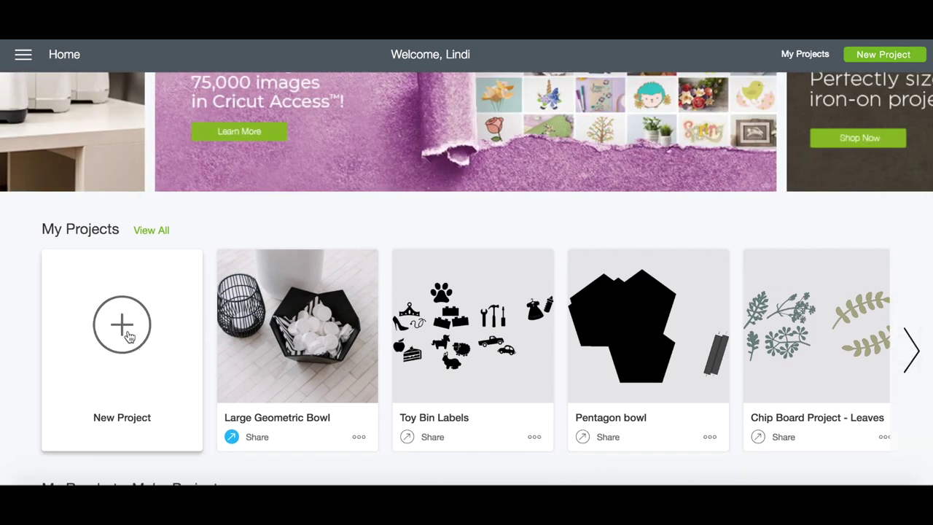
Create a new blank project and add a square from Shapes to the canvas
click(122, 325)
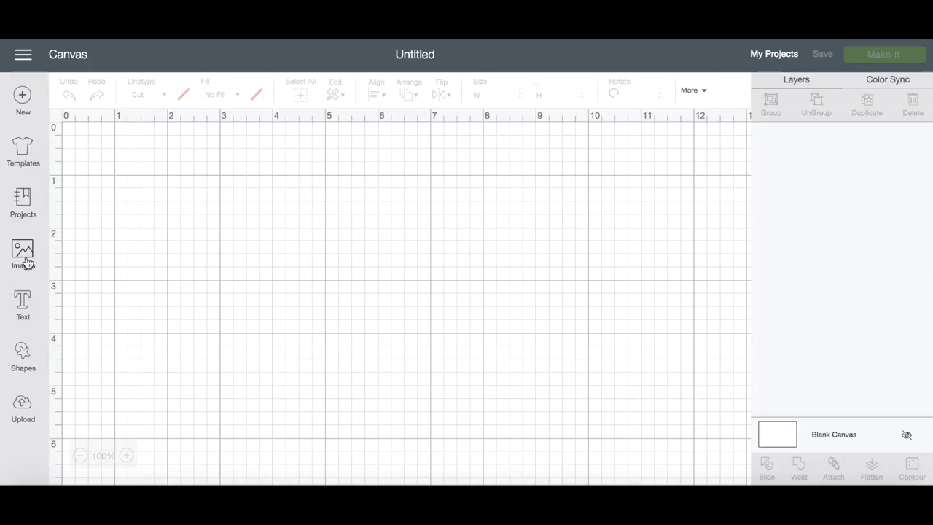
click(25, 357)
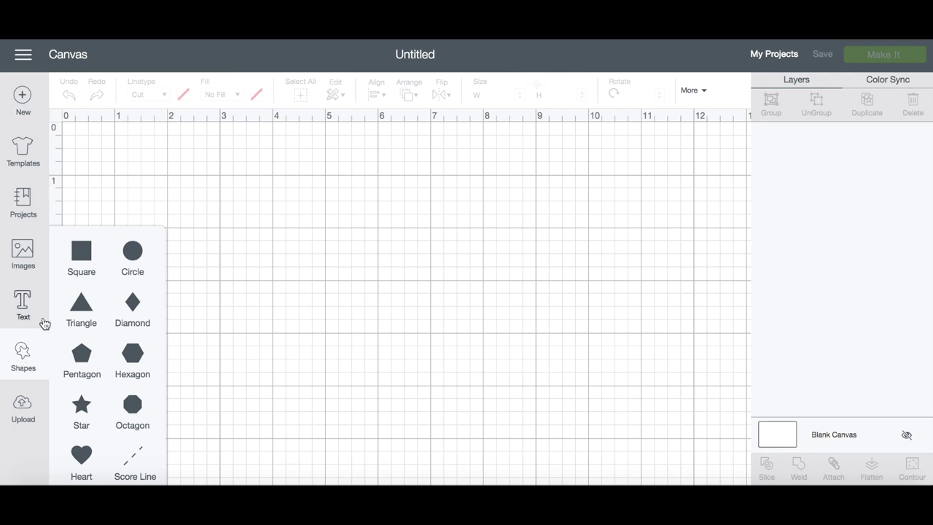
click(80, 250)
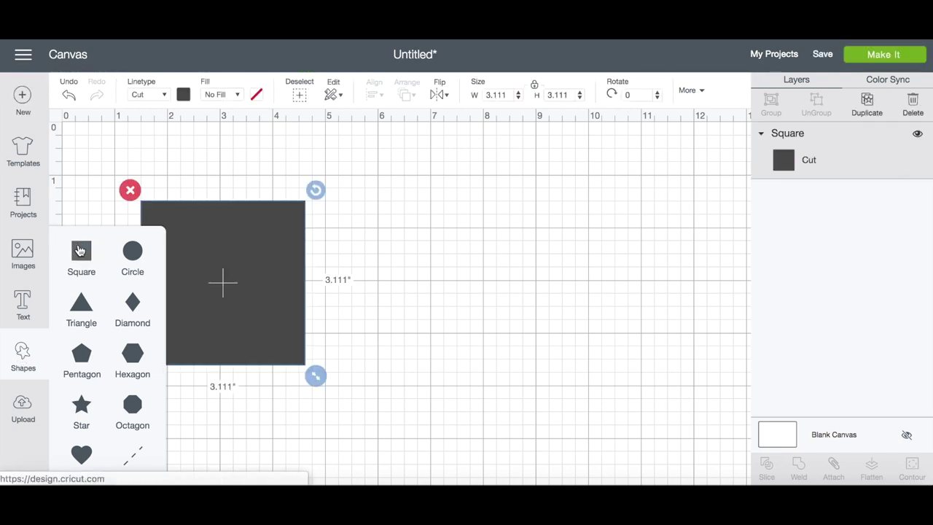
click(274, 308)
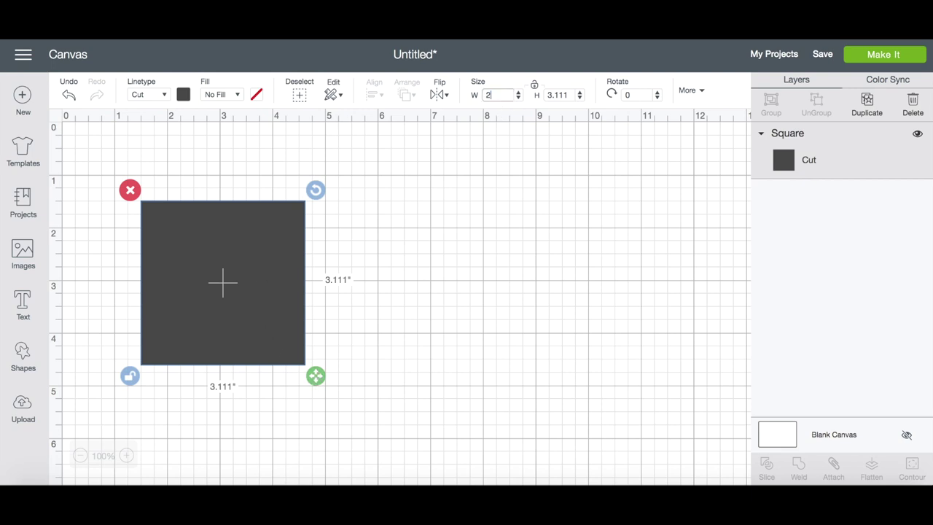
Resize the square to 27 inches wide by 18 inches high
key(Return)
click(561, 95)
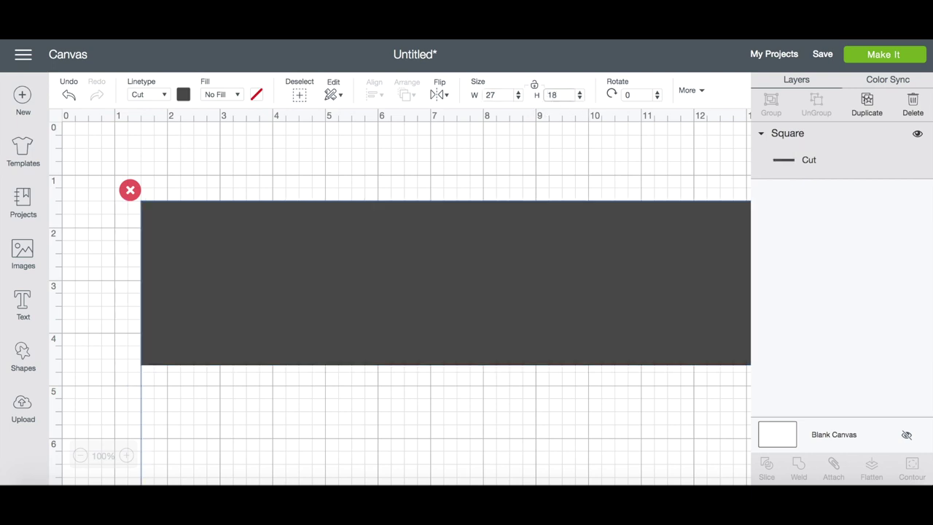
click(365, 250)
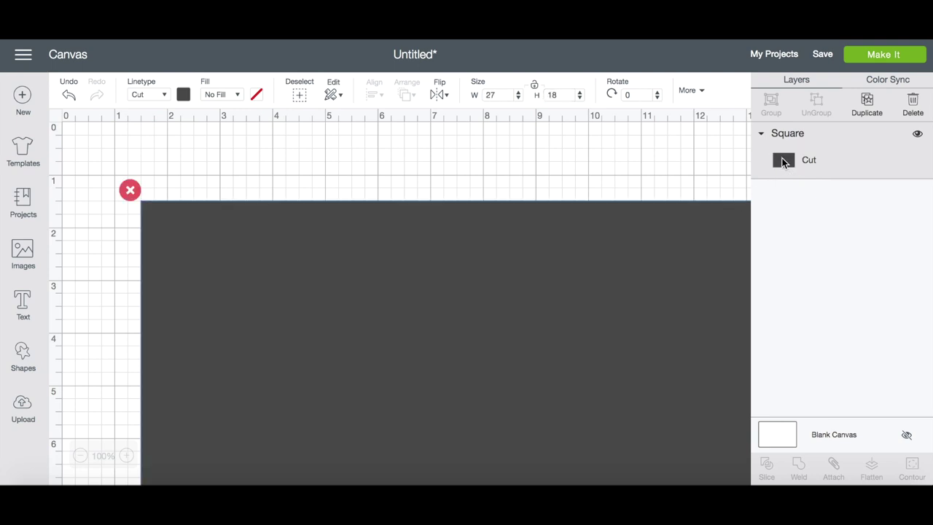
Zoom out to 25% so the whole rectangle fits, then deselect it
click(883, 80)
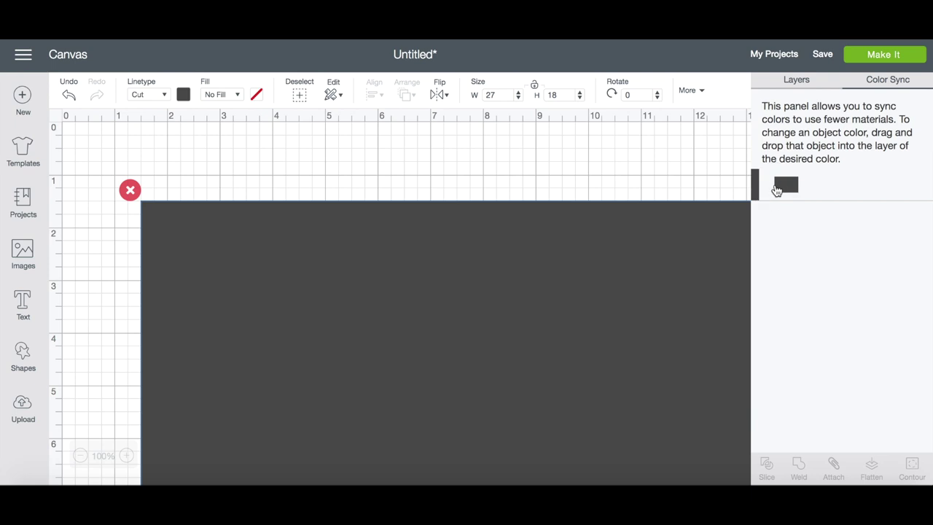
click(820, 83)
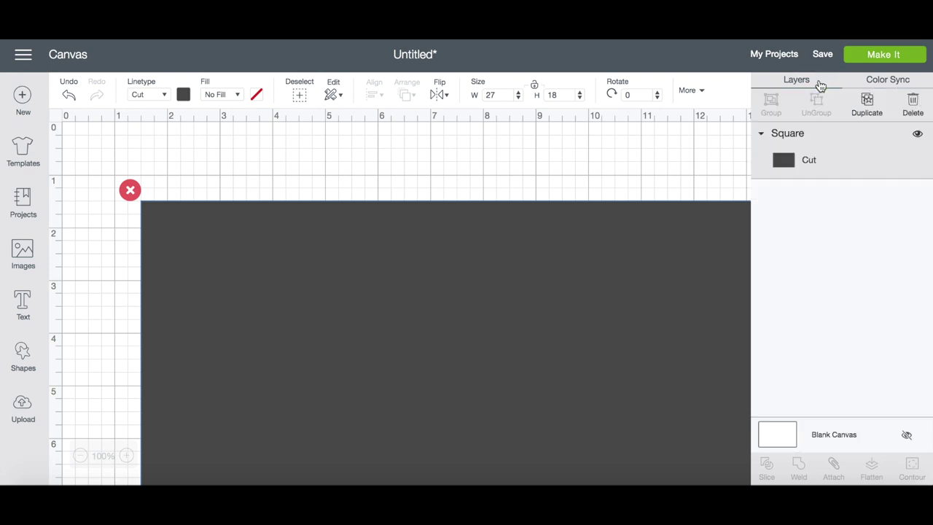
click(80, 456)
click(80, 457)
click(80, 457)
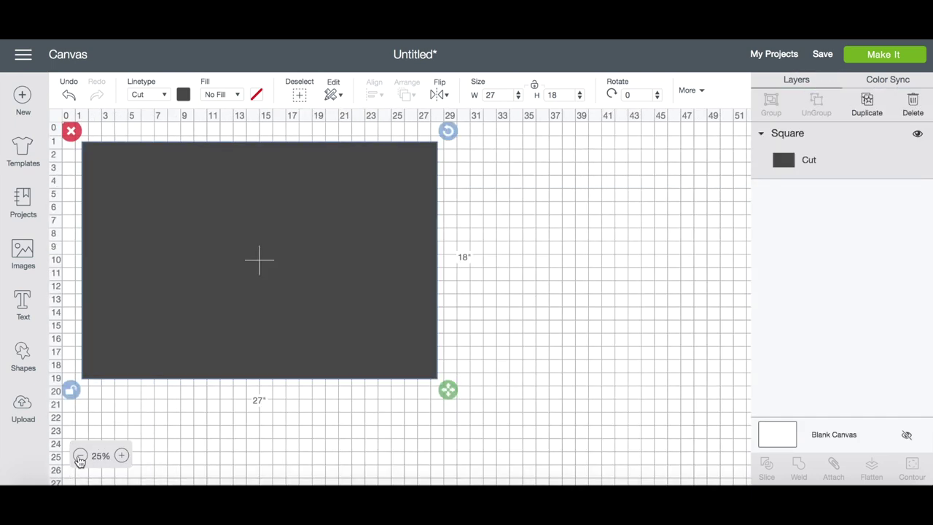
click(122, 456)
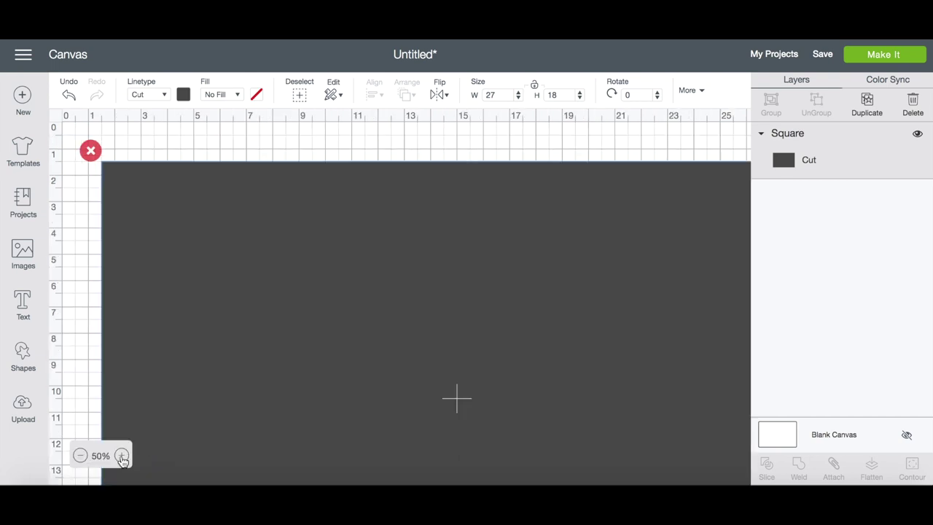
click(79, 456)
click(488, 311)
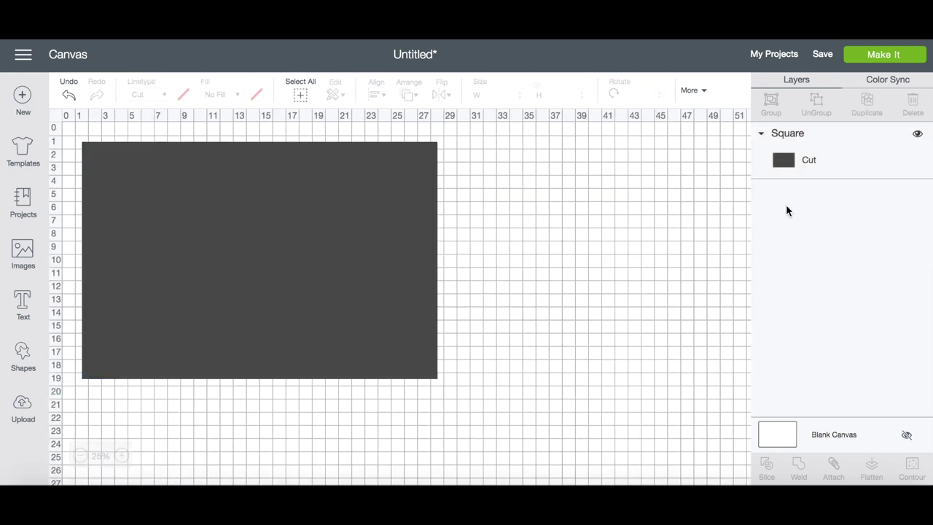
Change the Square layer's colour from dark grey to white from Material colors
click(784, 155)
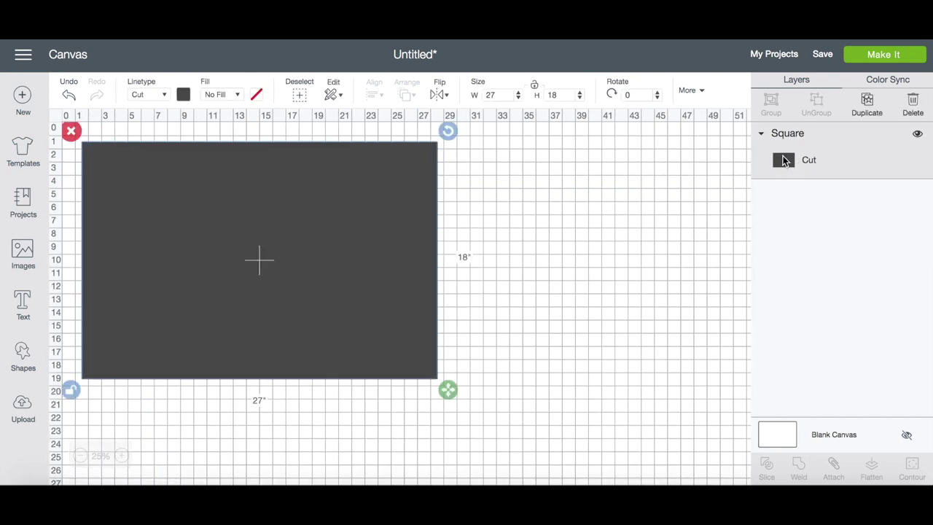
right_click(783, 160)
click(183, 95)
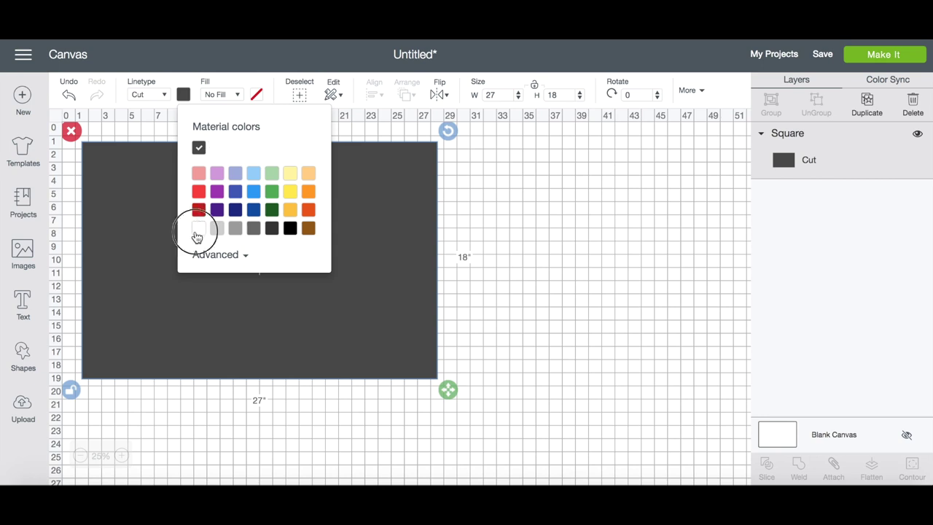
click(198, 228)
click(520, 226)
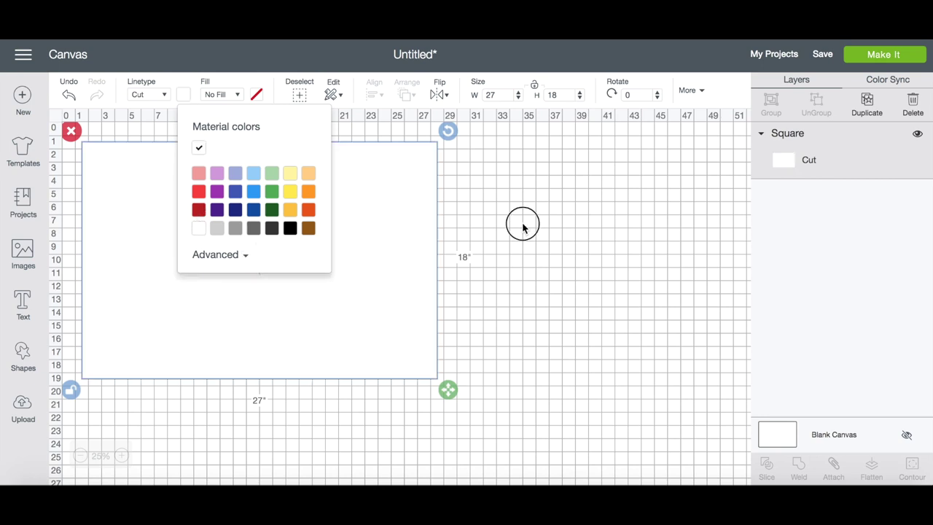
Add a THE text layer and position it in the upper middle of the white rectangle
click(21, 305)
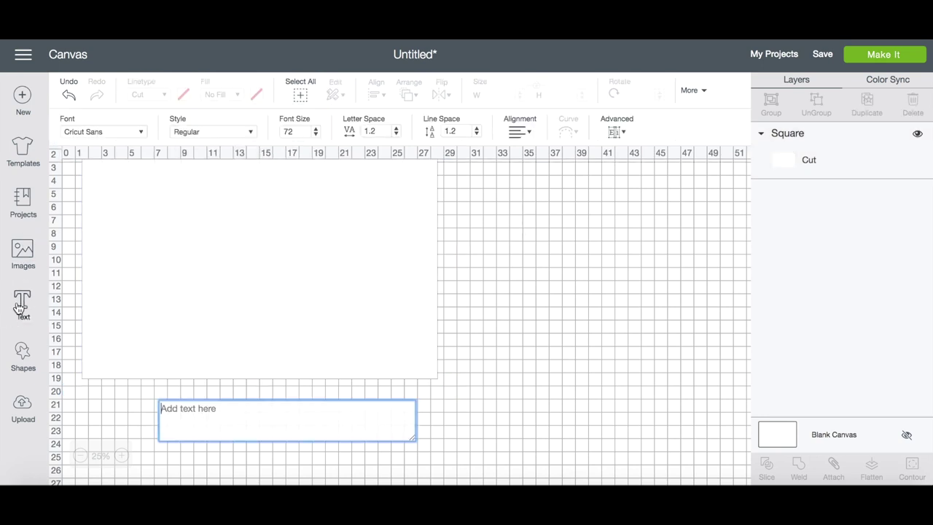
text(THE)
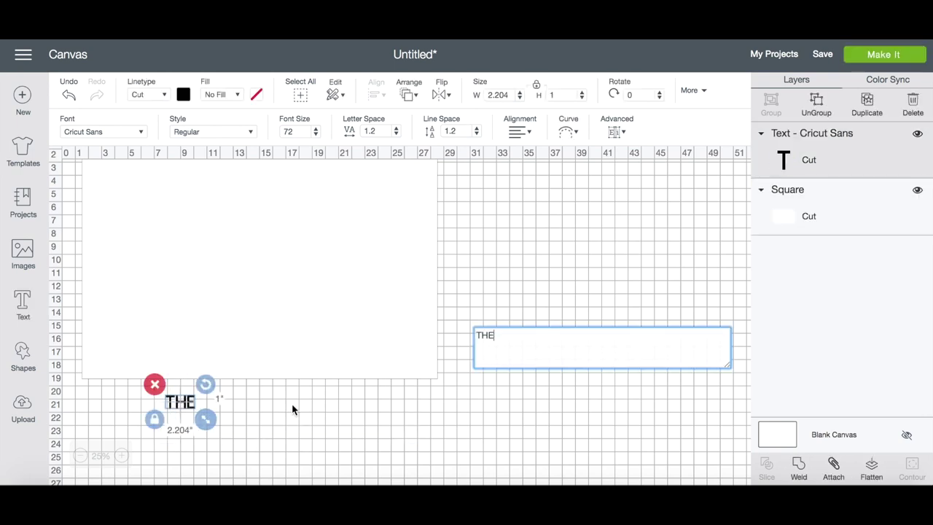
drag(180, 402, 301, 234)
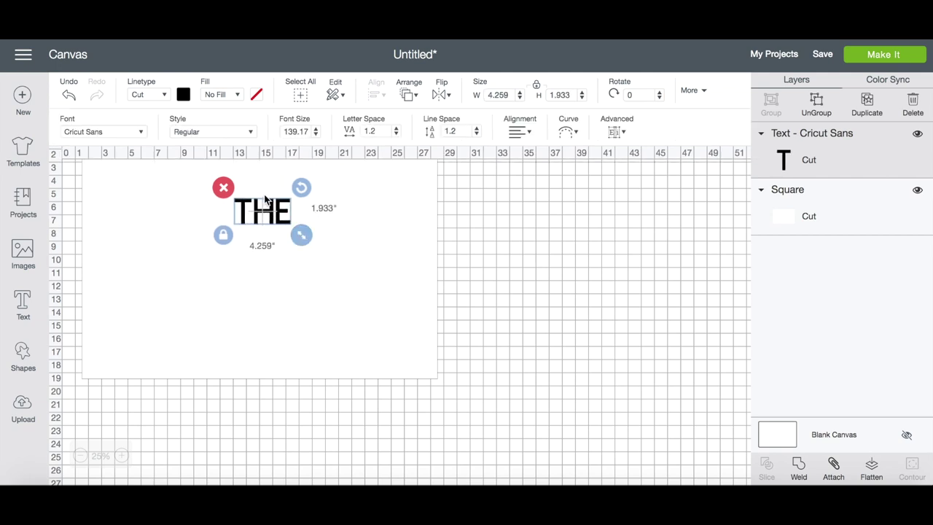
drag(266, 200, 262, 198)
click(464, 270)
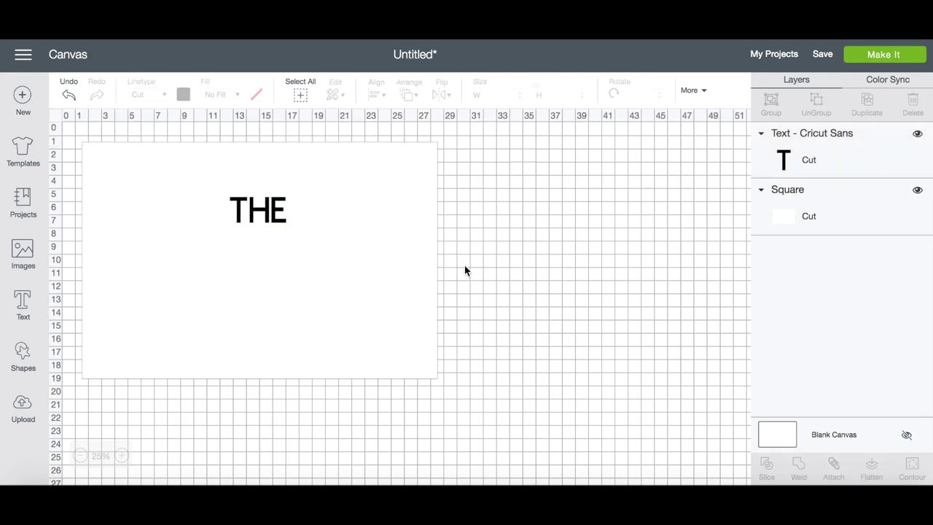
drag(373, 277, 454, 348)
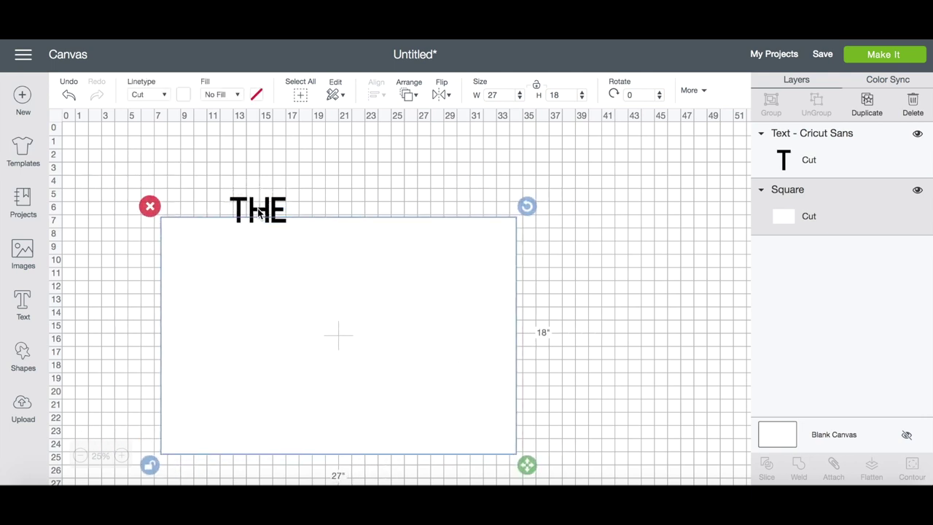
drag(259, 211, 345, 258)
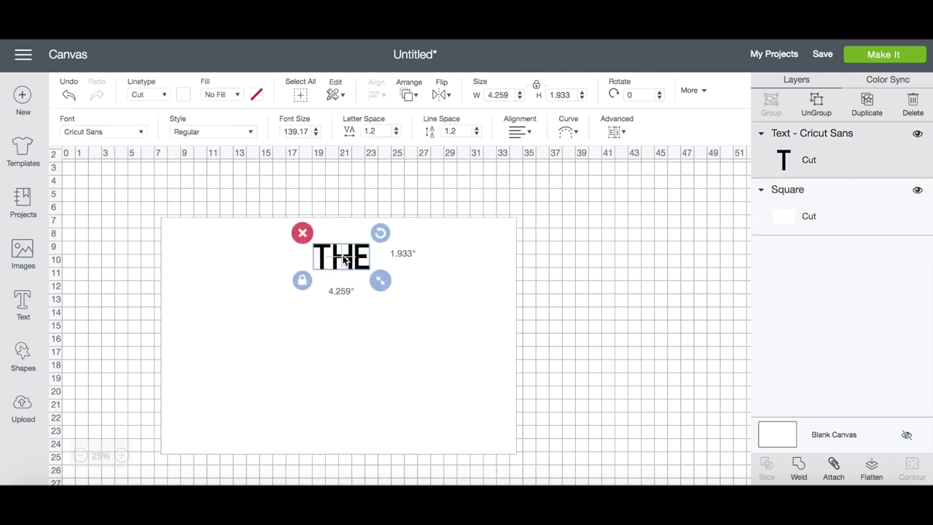
Apply the Linotype Spitz Com Light font to THE from the Cricut fonts
click(141, 137)
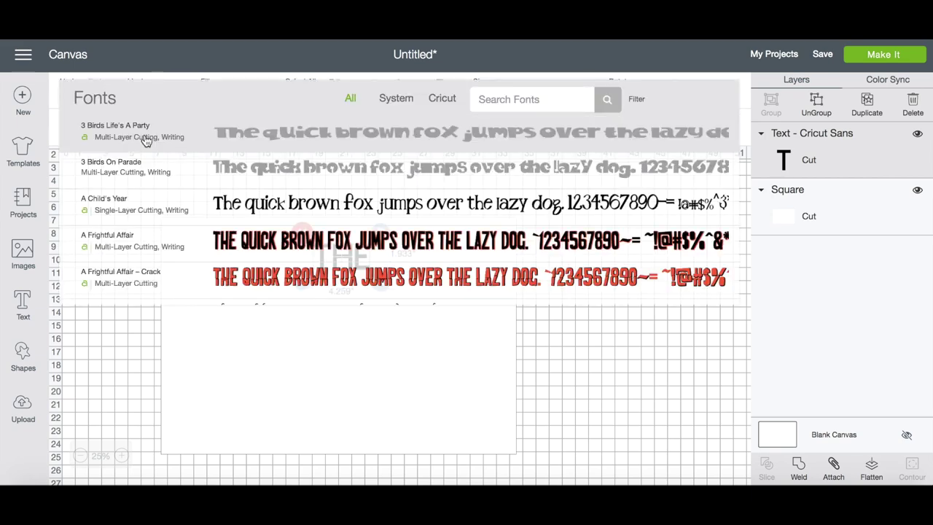
scroll(284, 226, down, 10)
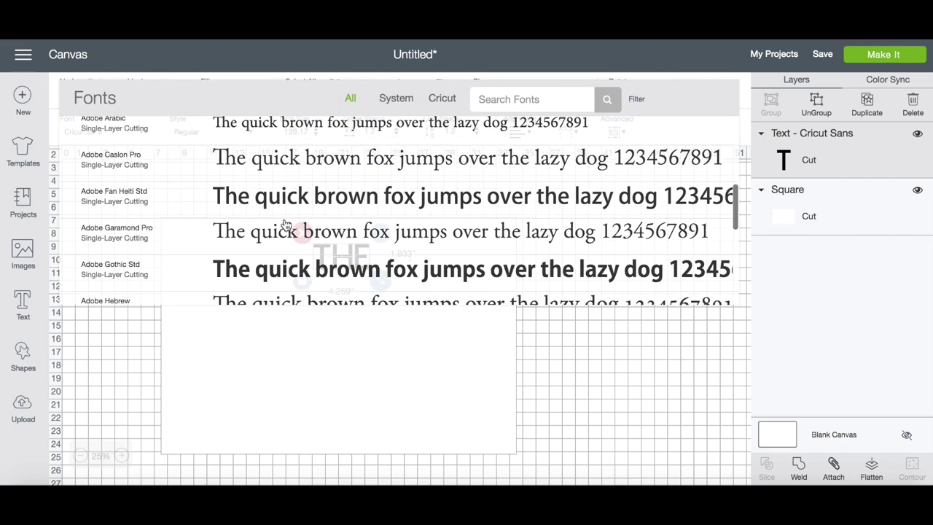
scroll(291, 222, down, 5)
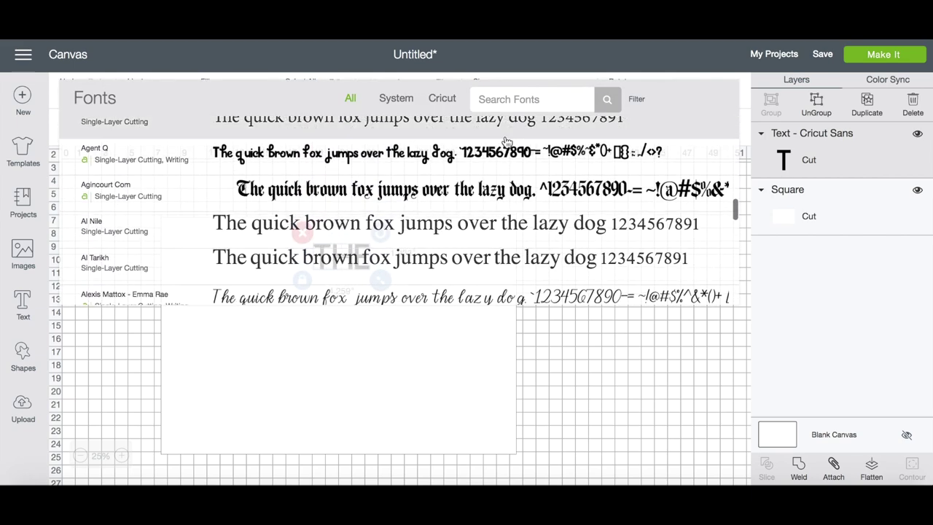
click(504, 100)
text(tall)
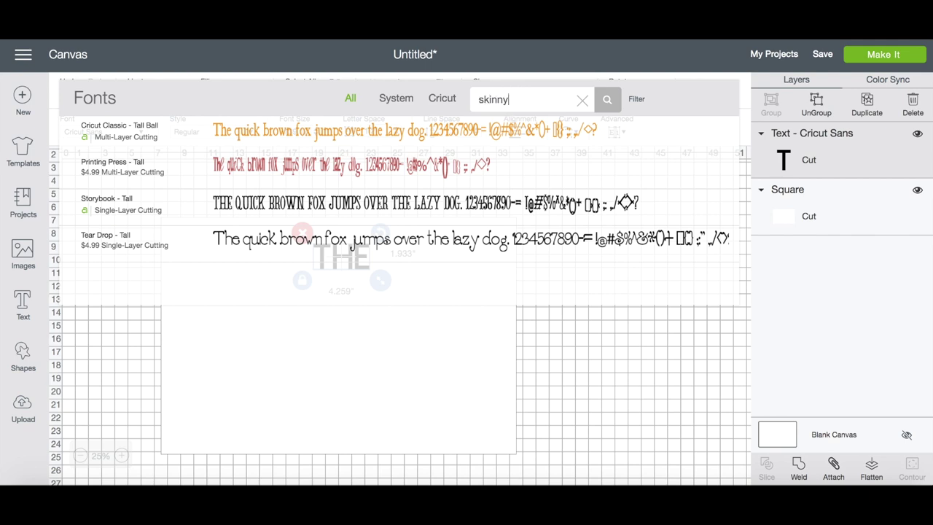
double_click(520, 102)
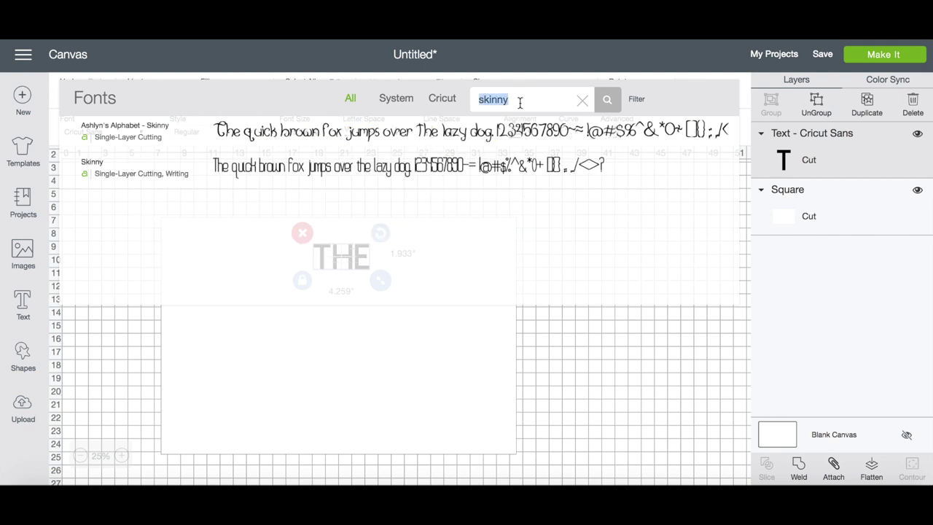
key(BackSpace)
click(441, 97)
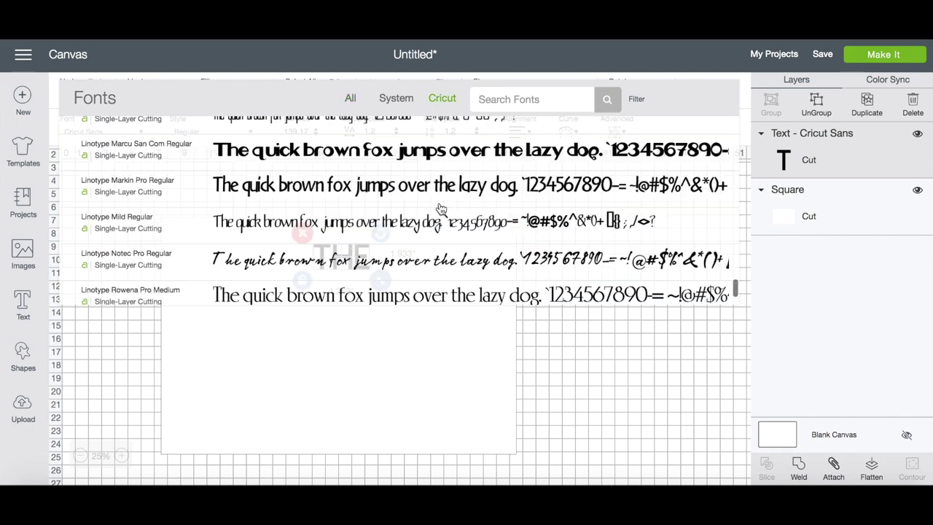
scroll(440, 209, down, 1)
scroll(441, 209, down, 5)
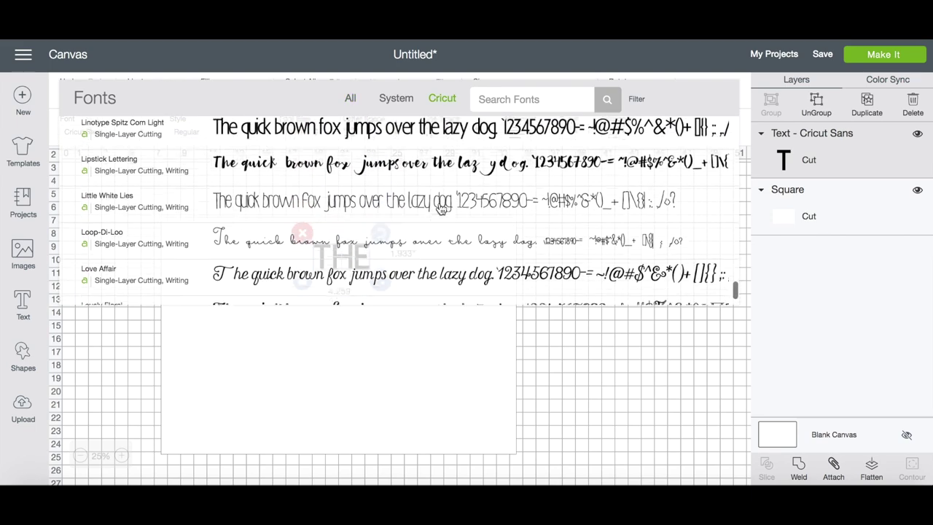
scroll(441, 209, down, 2)
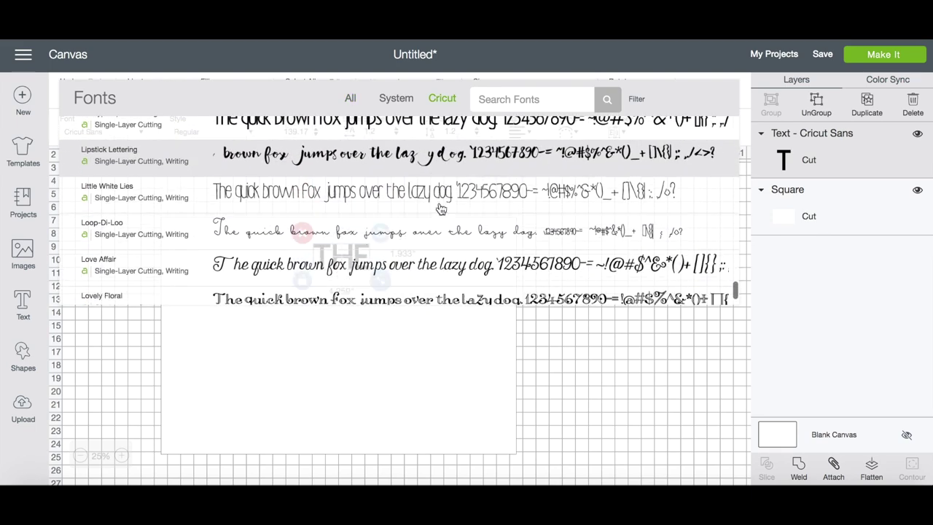
scroll(441, 209, up, 1)
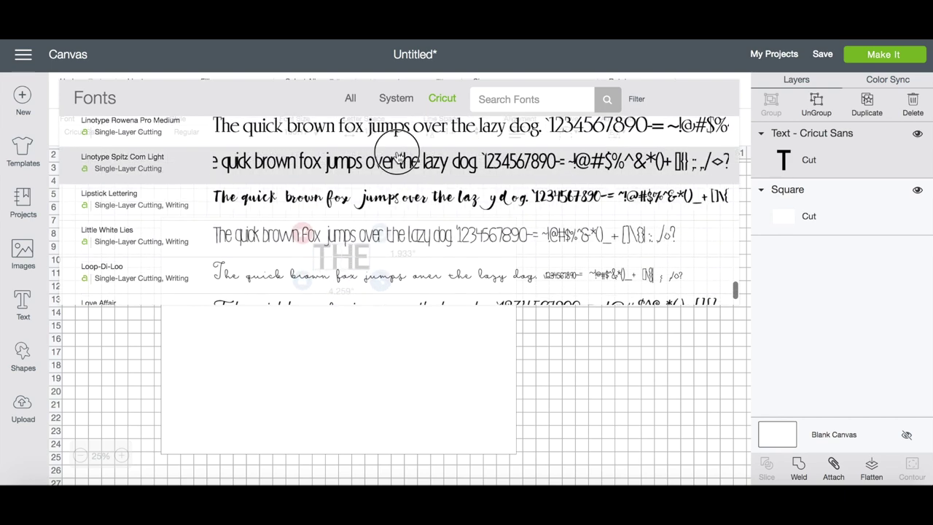
click(396, 151)
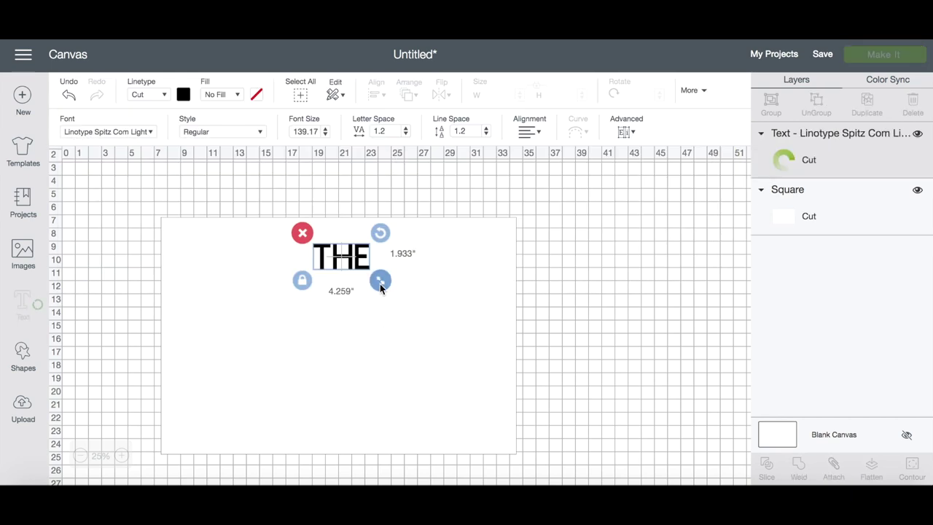
Enlarge THE to about 4.377 by 2.571 inches and nudge it into place
mouse_move(371, 289)
mouse_down()
mouse_move(370, 279)
mouse_move(382, 288)
mouse_up()
click(429, 312)
drag(330, 252, 321, 257)
click(357, 354)
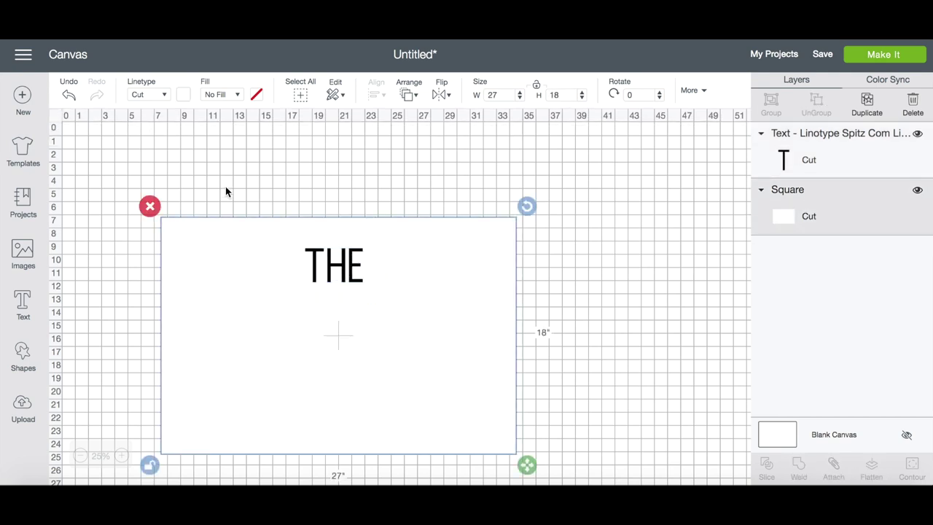
Add the surname as new text, enlarge it to about 10 inches wide, and place it below THE
click(104, 264)
click(23, 304)
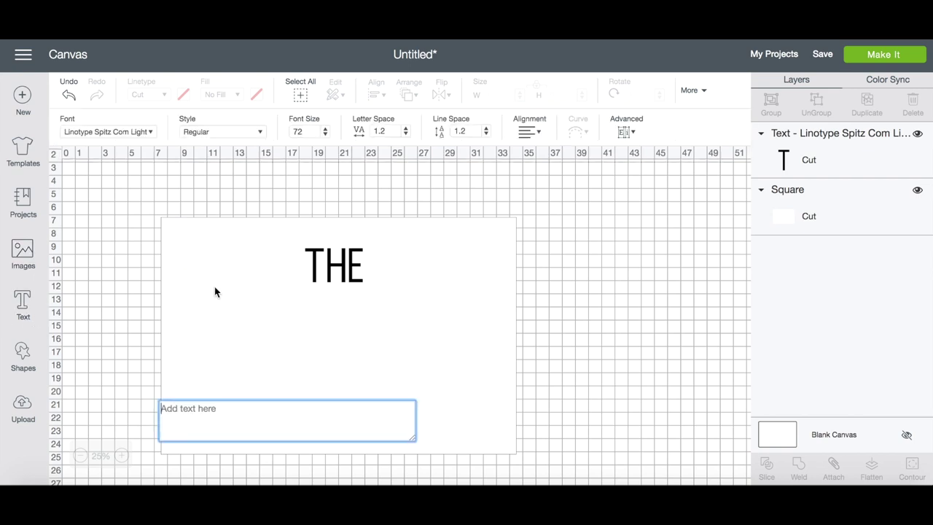
text(Vander)
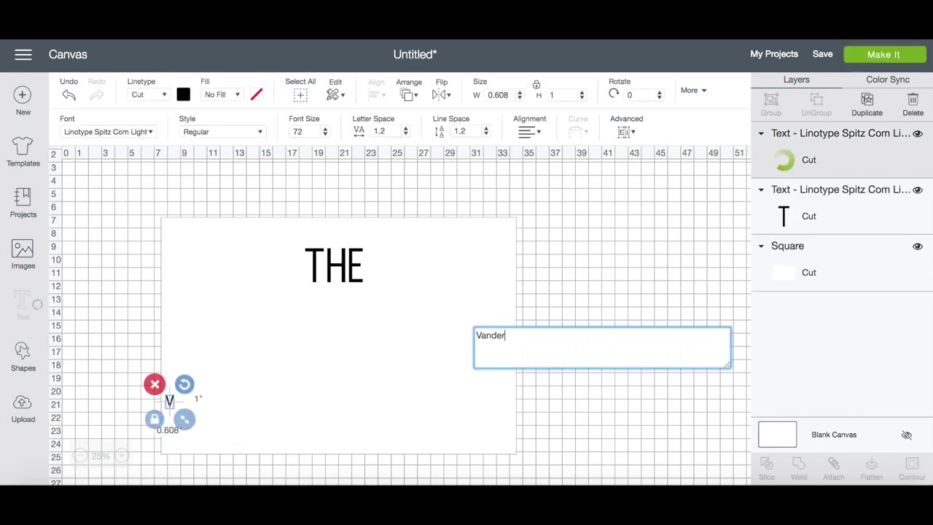
text(schaafs)
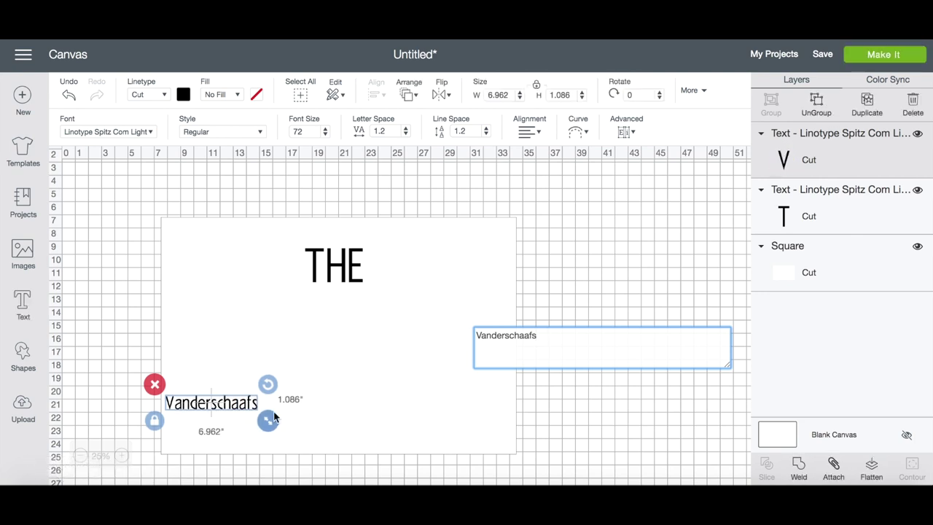
drag(271, 423, 309, 424)
drag(252, 410, 345, 346)
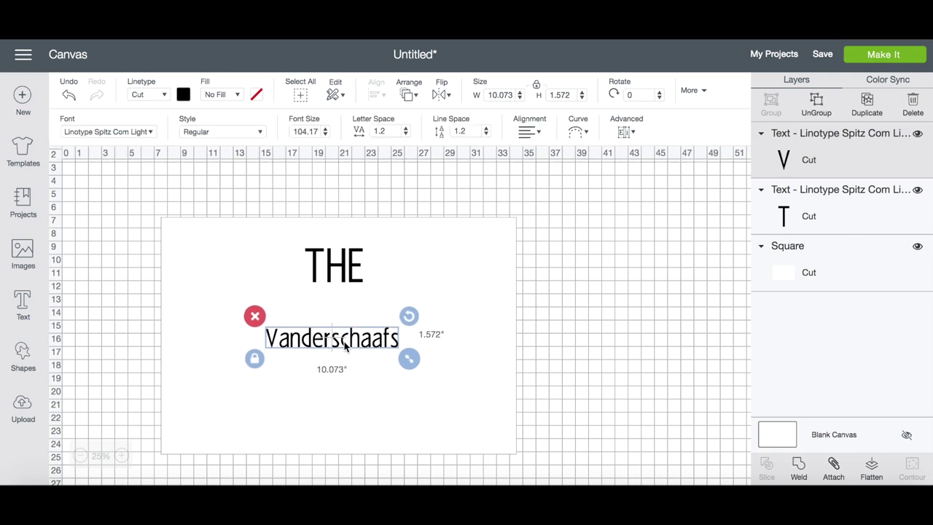
double_click(345, 346)
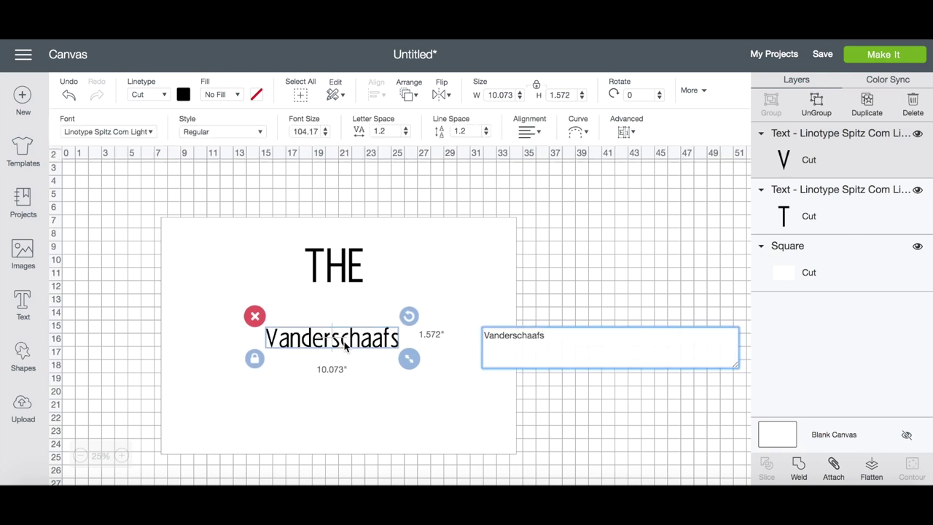
click(150, 133)
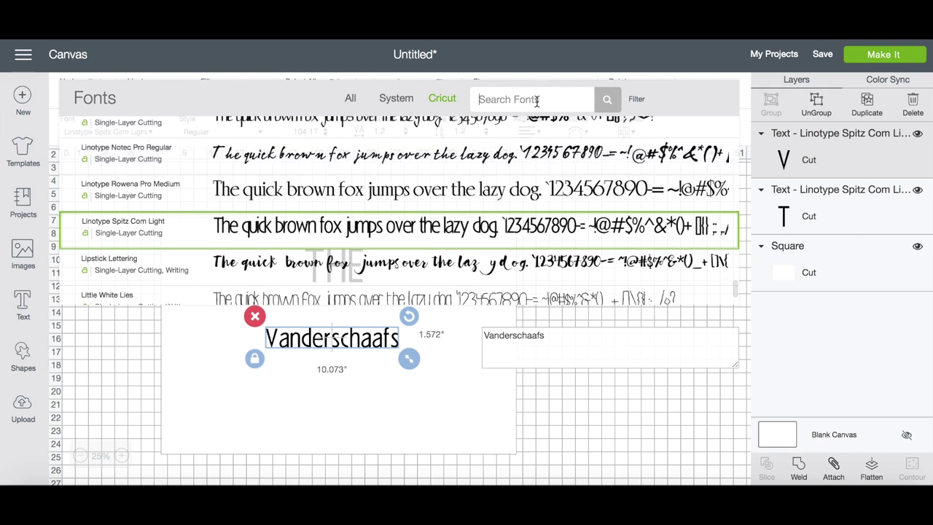
Apply the Yours Truly script font to the surname text
text(script)
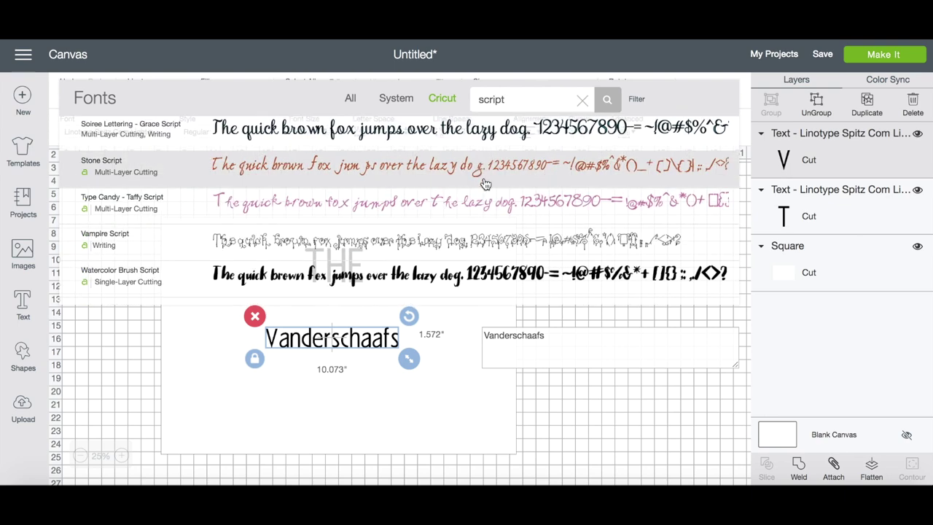
click(582, 100)
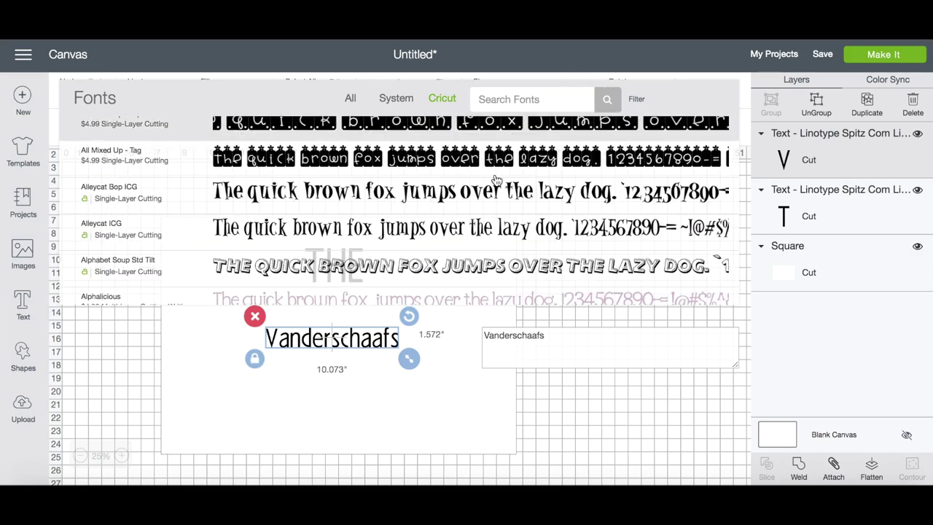
scroll(481, 198, down, 20)
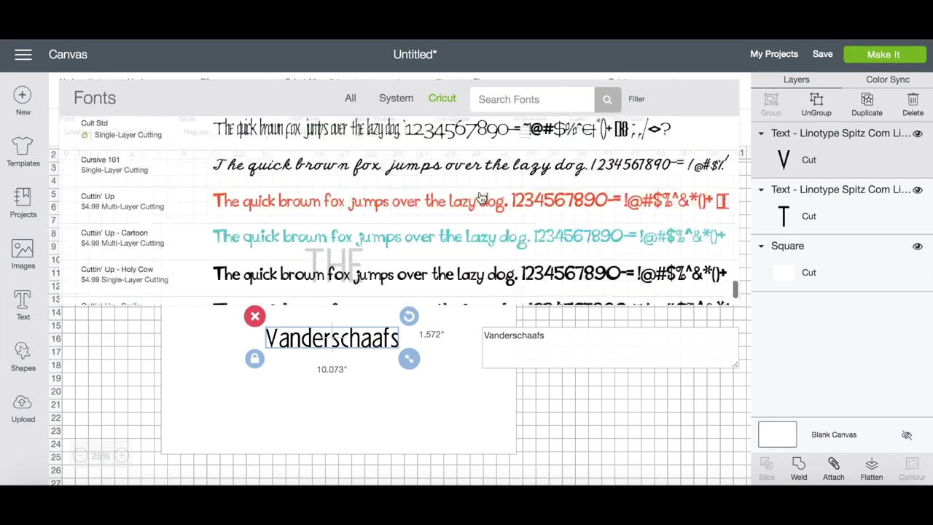
scroll(480, 197, down, 20)
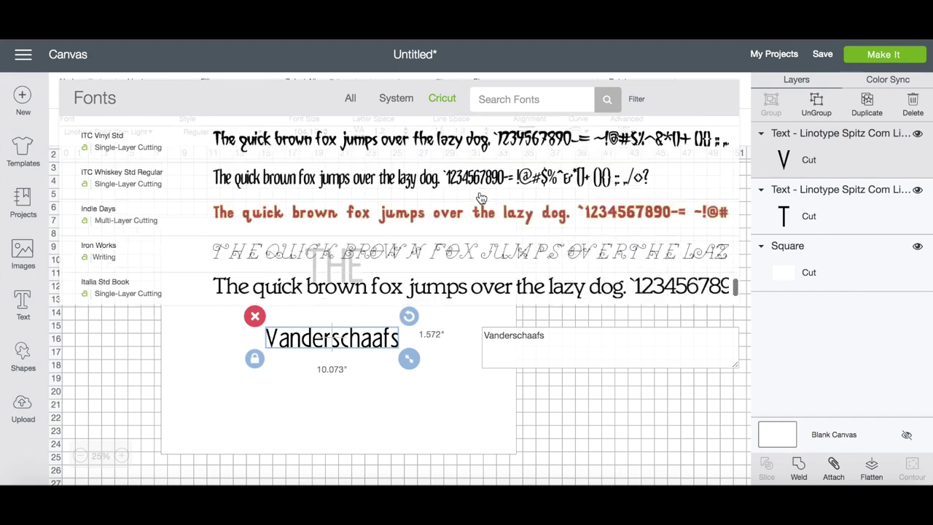
scroll(481, 197, down, 20)
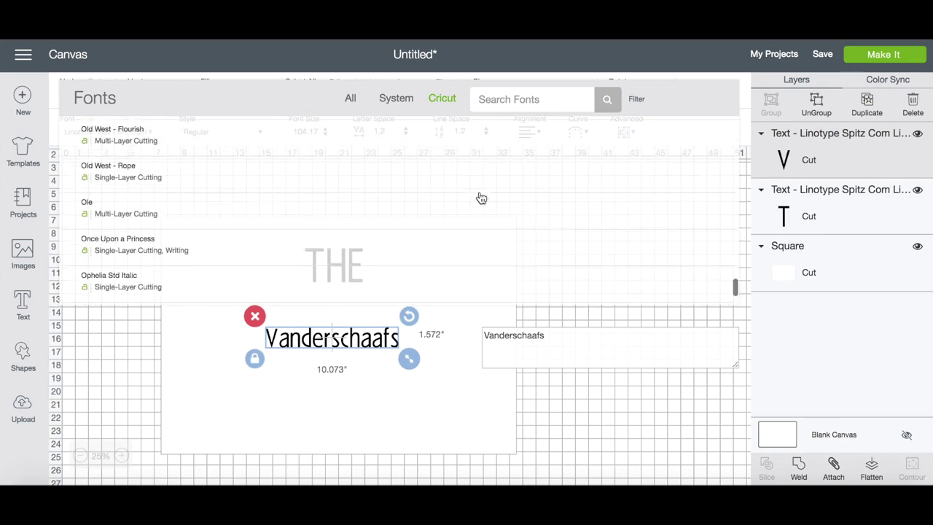
scroll(481, 197, down, 20)
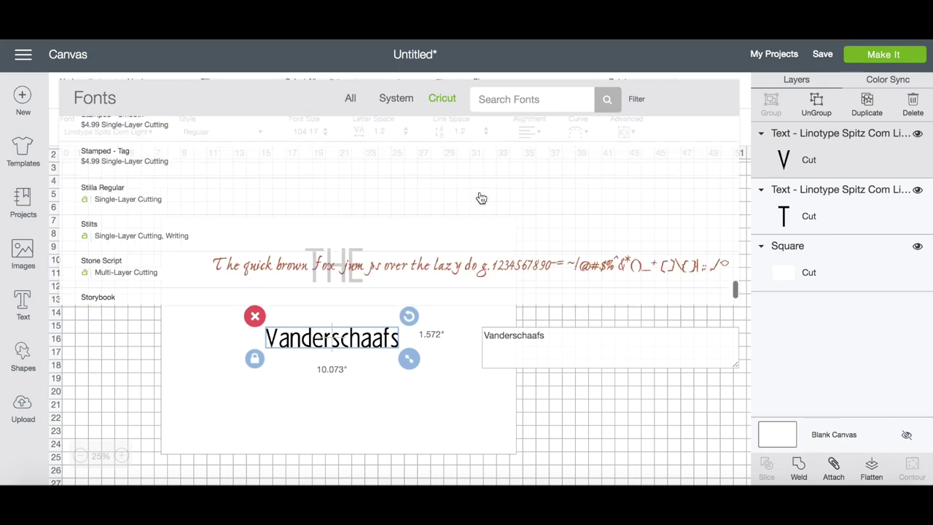
scroll(481, 197, up, 5)
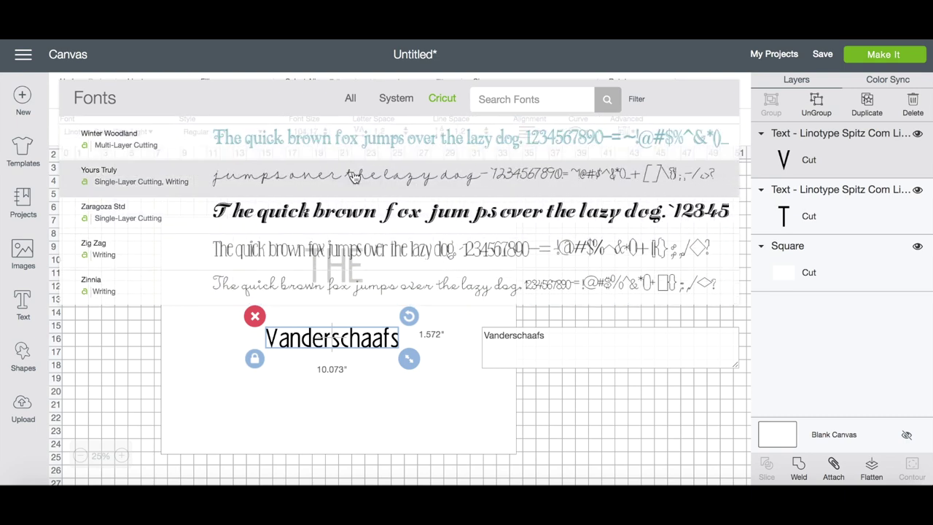
click(352, 173)
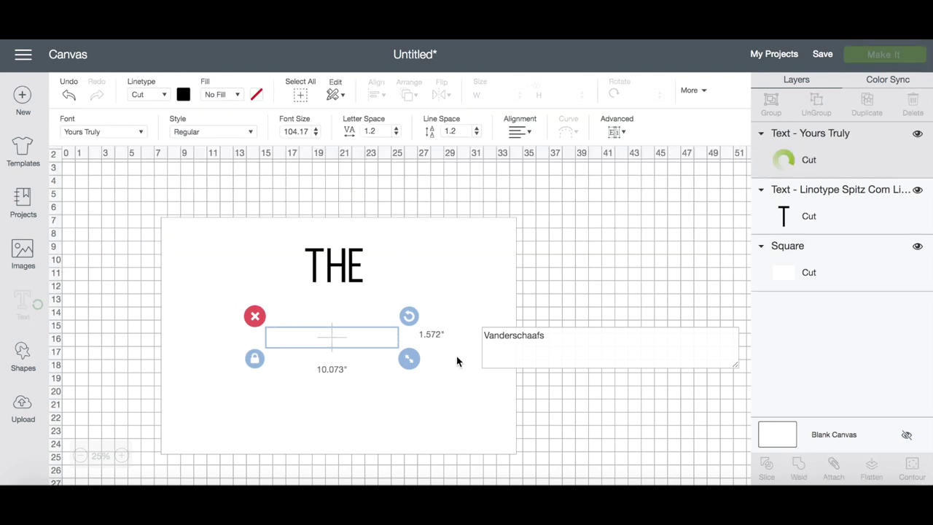
Nudge the background right and set the surname's style to Bold after trying Bold Italic
mouse_move(443, 344)
mouse_down()
mouse_move(371, 364)
mouse_move(470, 338)
mouse_move(444, 344)
mouse_up()
click(488, 346)
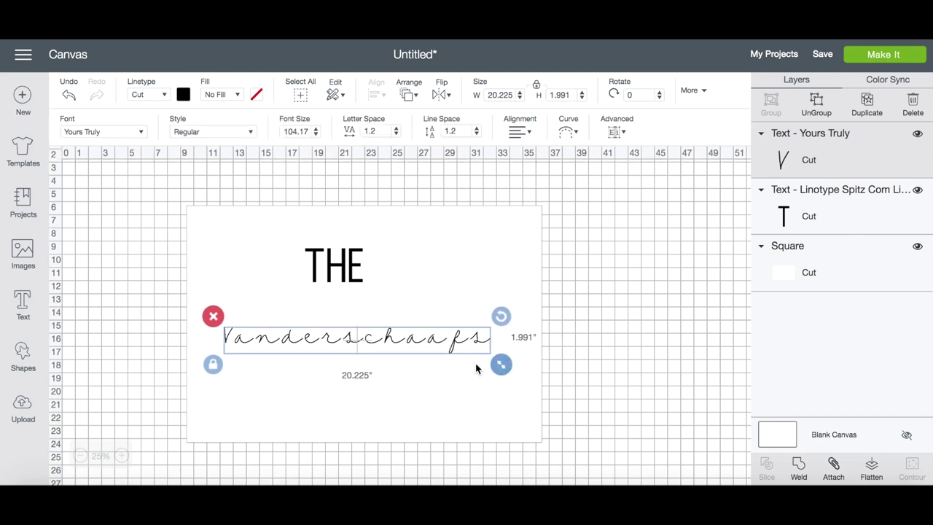
click(238, 132)
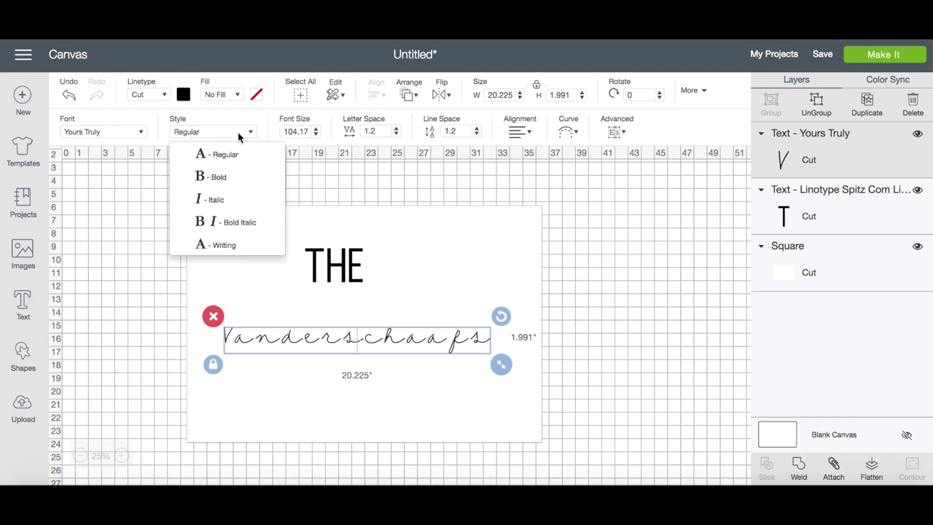
click(233, 181)
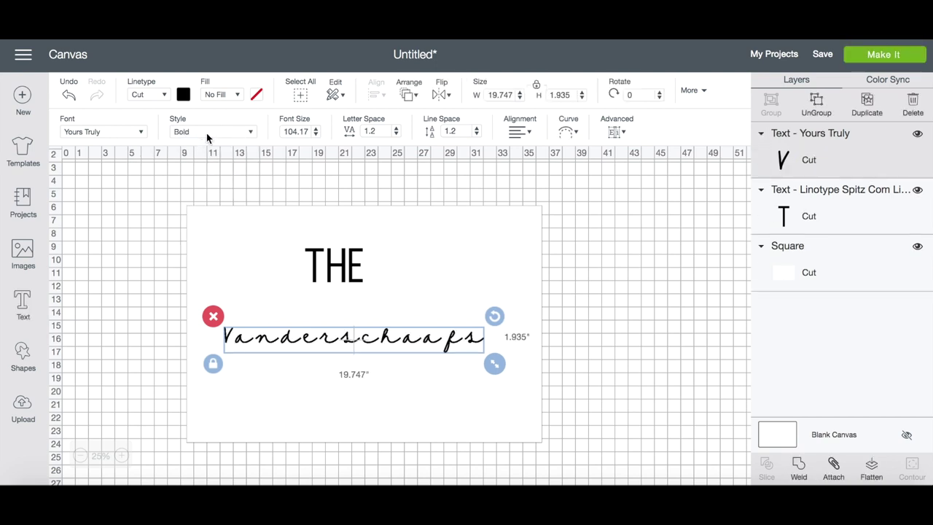
click(248, 133)
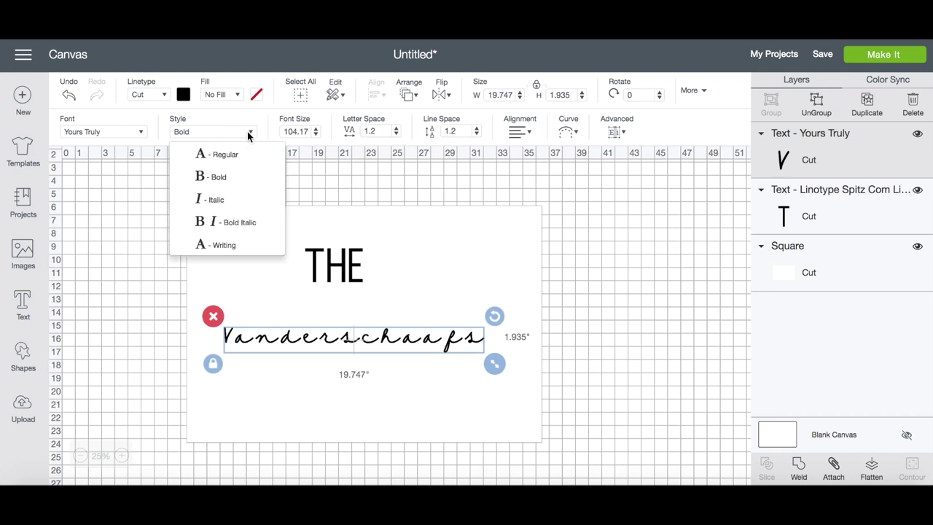
click(220, 222)
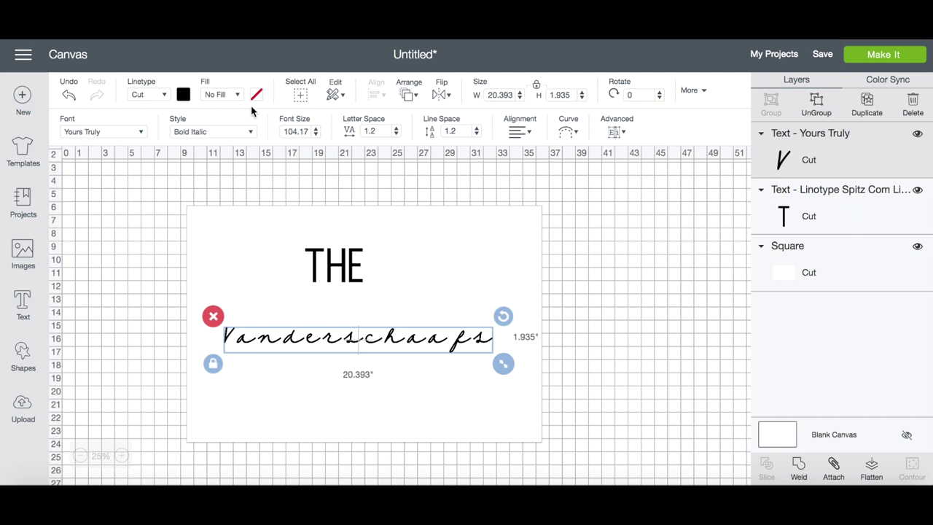
click(247, 134)
click(233, 178)
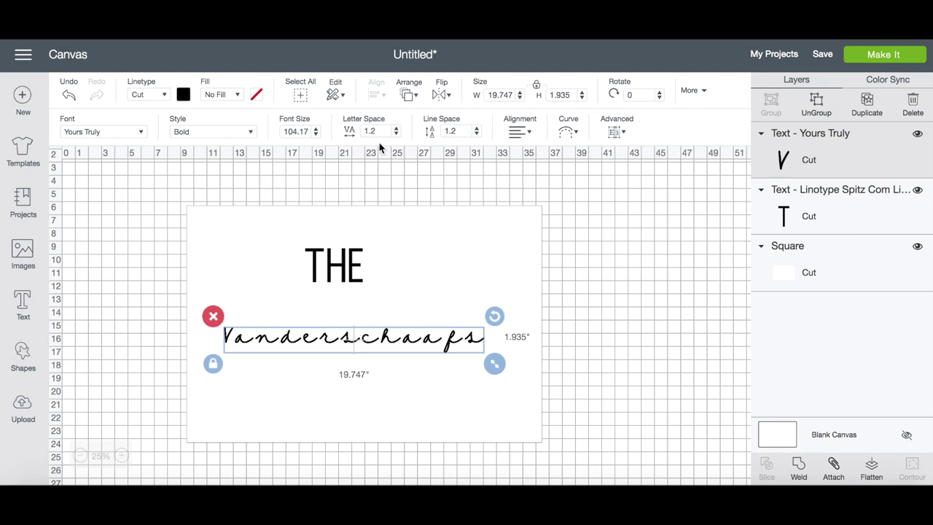
Reduce the surname's line spacing from 1.1 down to -0.2
click(476, 131)
click(477, 136)
click(477, 136)
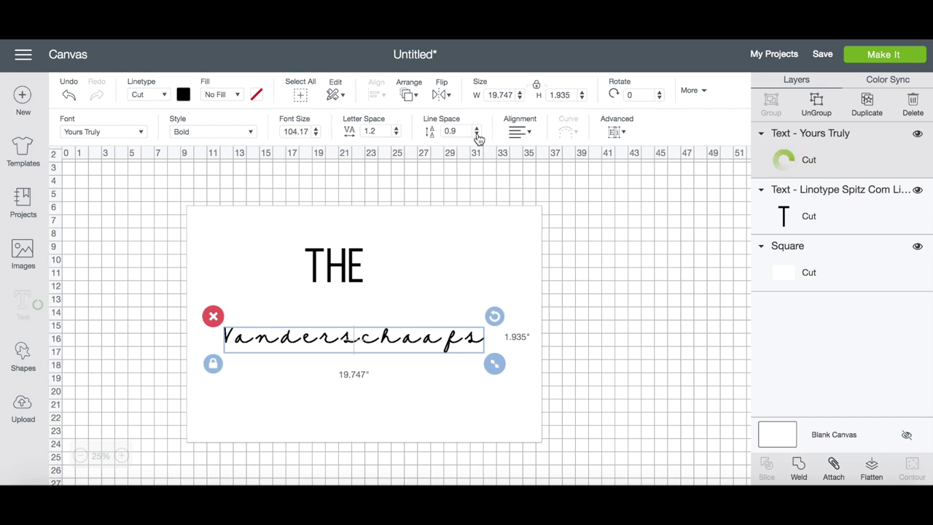
click(477, 136)
click(477, 136)
click(477, 136)
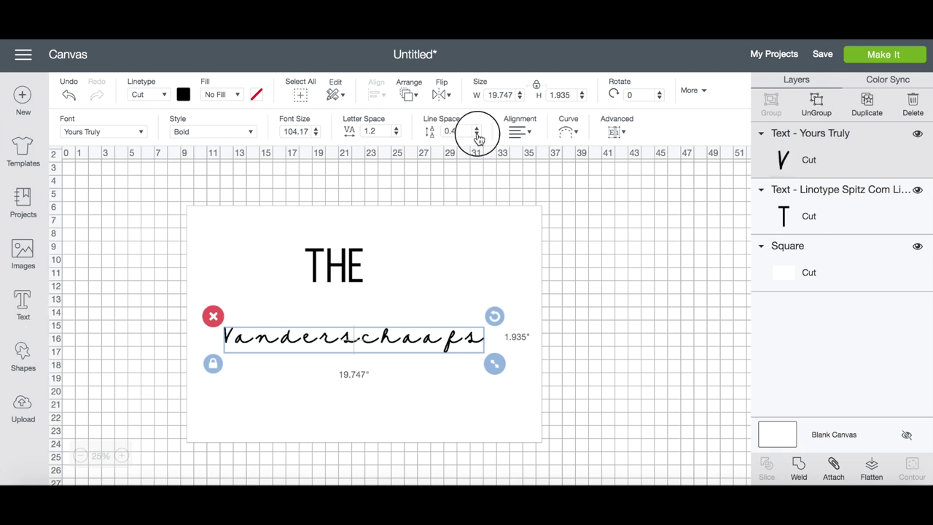
click(478, 136)
click(478, 136)
Tighten the surname's letter spacing to -0.9 and enlarge it to 22.632 by 2.66 inches
click(397, 135)
click(396, 135)
click(396, 134)
click(397, 135)
click(396, 135)
click(396, 135)
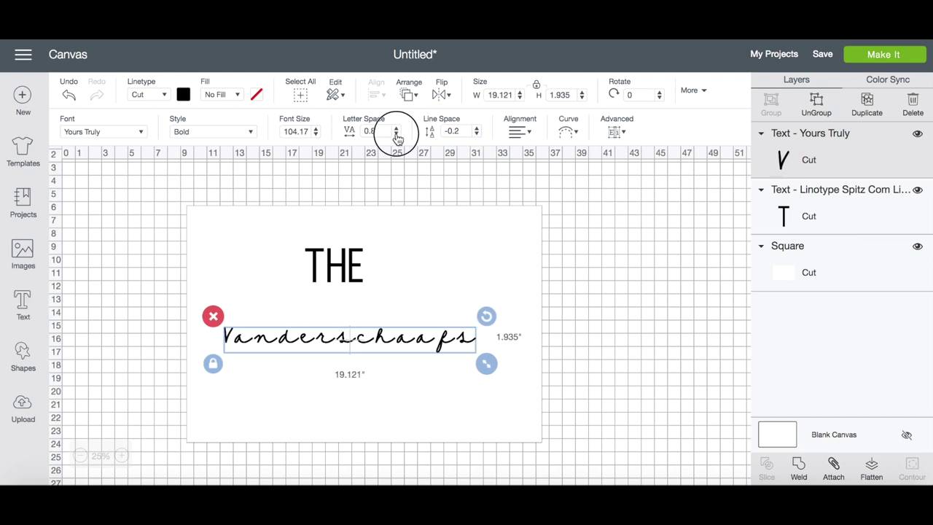
click(397, 135)
click(396, 135)
click(396, 134)
click(397, 134)
click(396, 135)
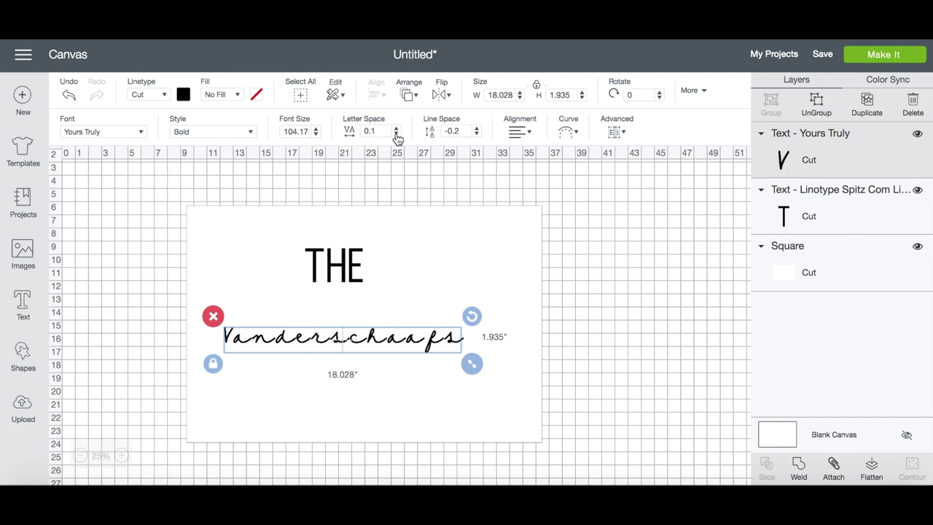
click(396, 135)
click(396, 135)
click(396, 135)
click(397, 135)
click(396, 135)
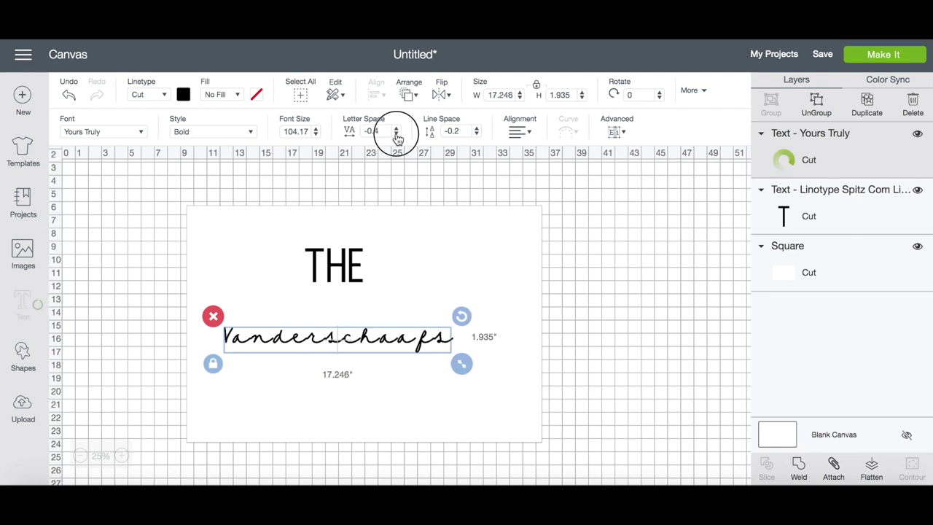
click(397, 135)
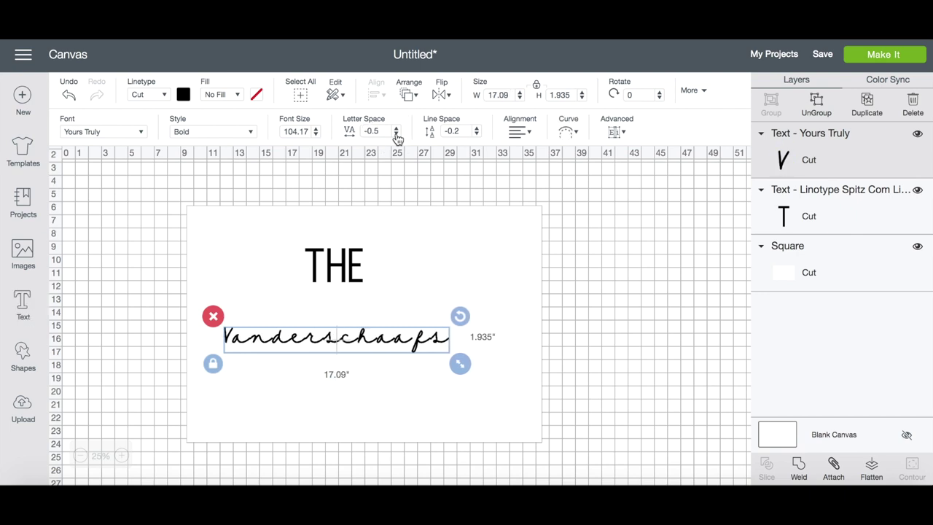
click(396, 135)
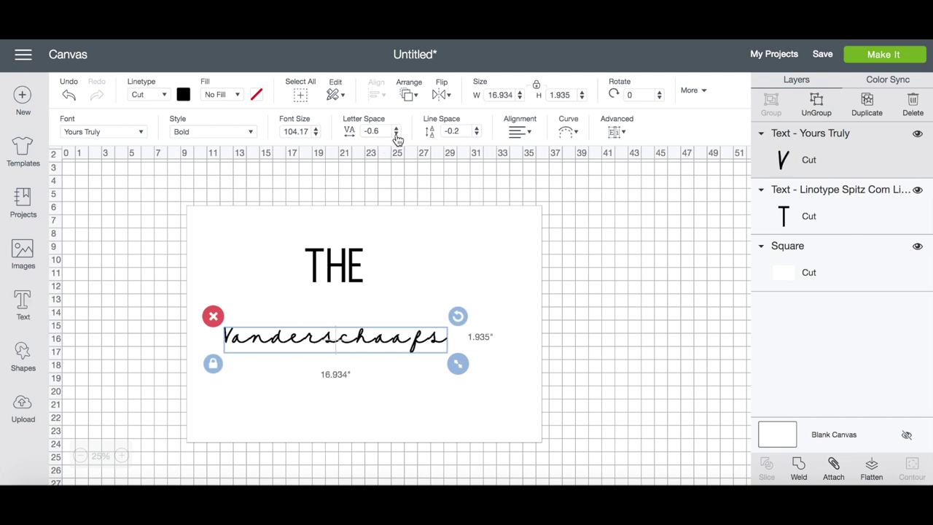
click(397, 135)
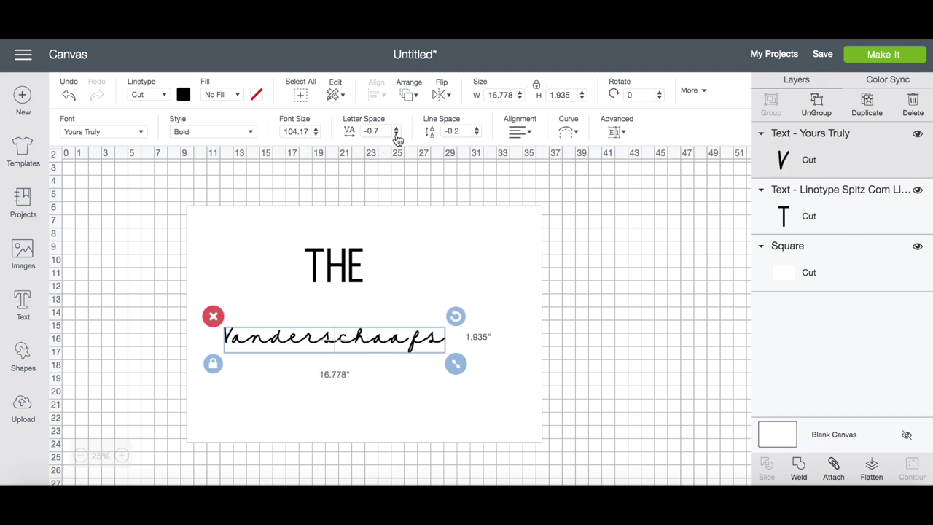
click(396, 135)
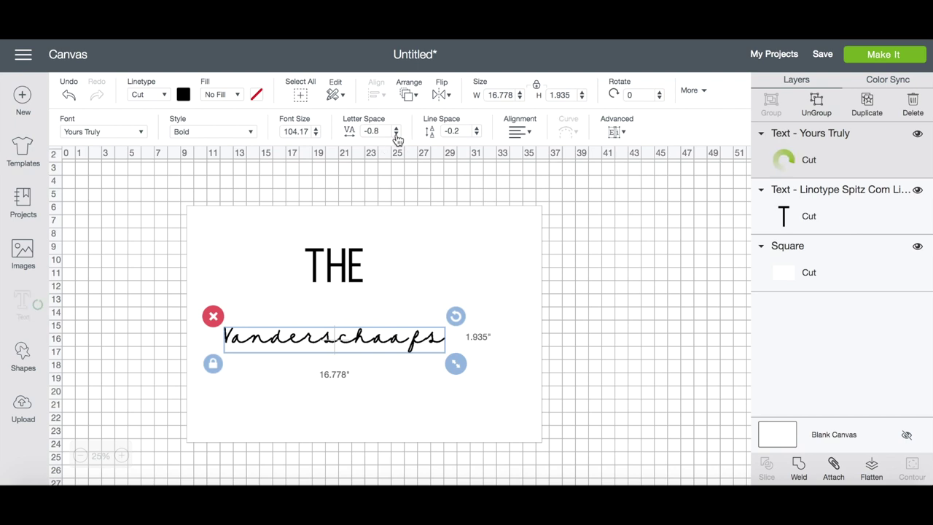
click(397, 135)
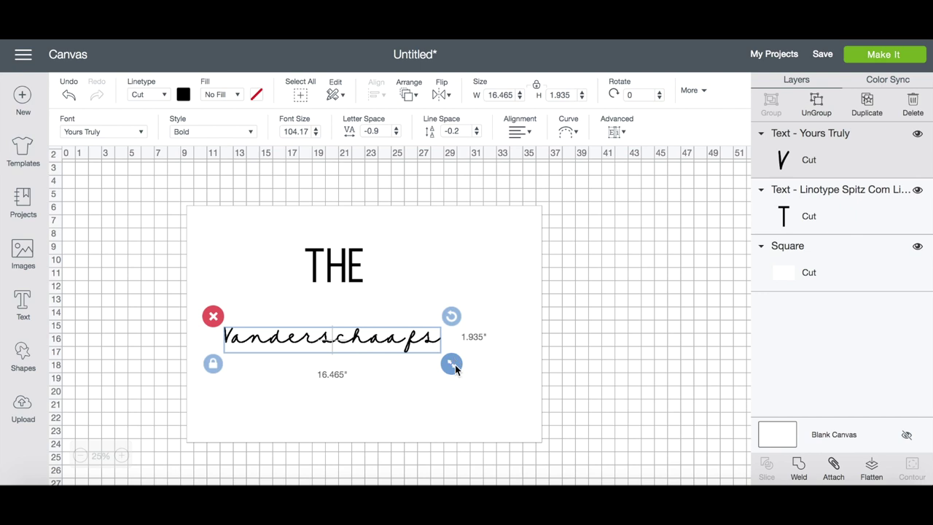
drag(454, 364, 535, 410)
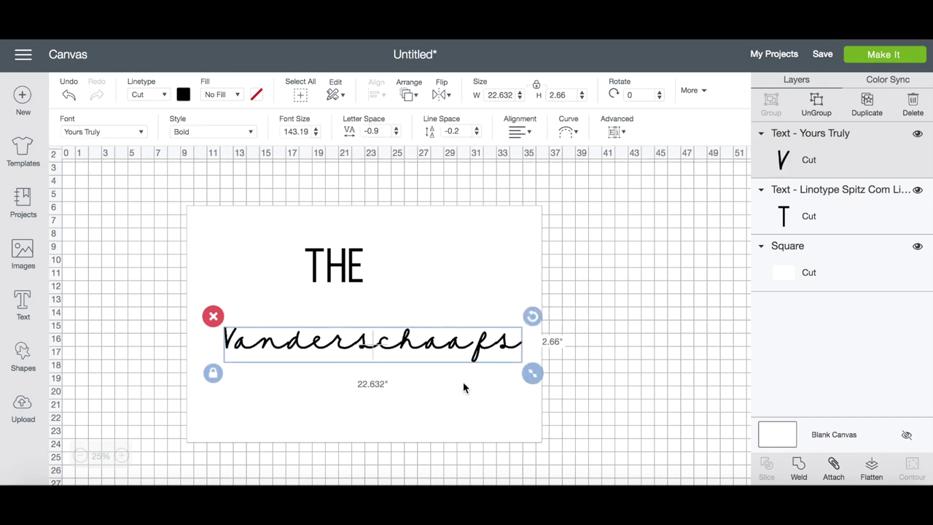
Try bending the Vanderschaafs script with the Curve diameter slider, then reset it to straight
drag(437, 352, 460, 336)
click(466, 352)
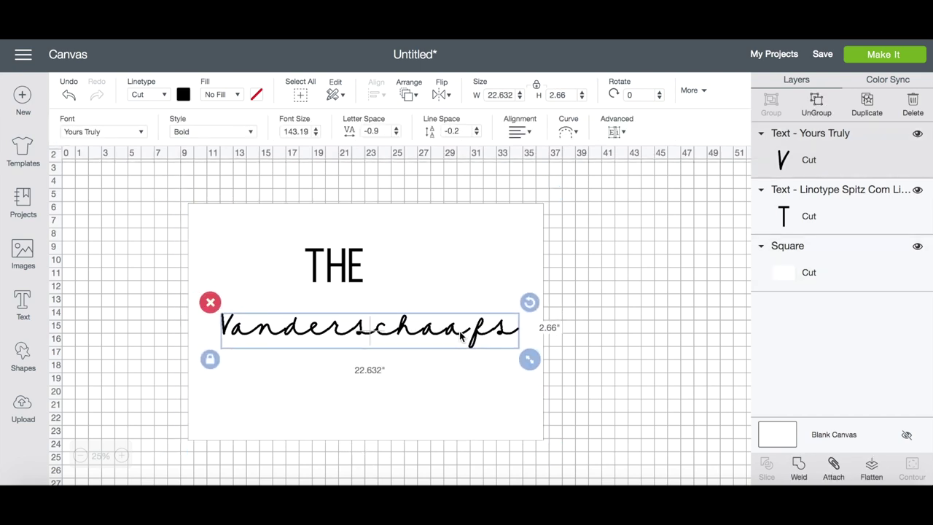
click(571, 134)
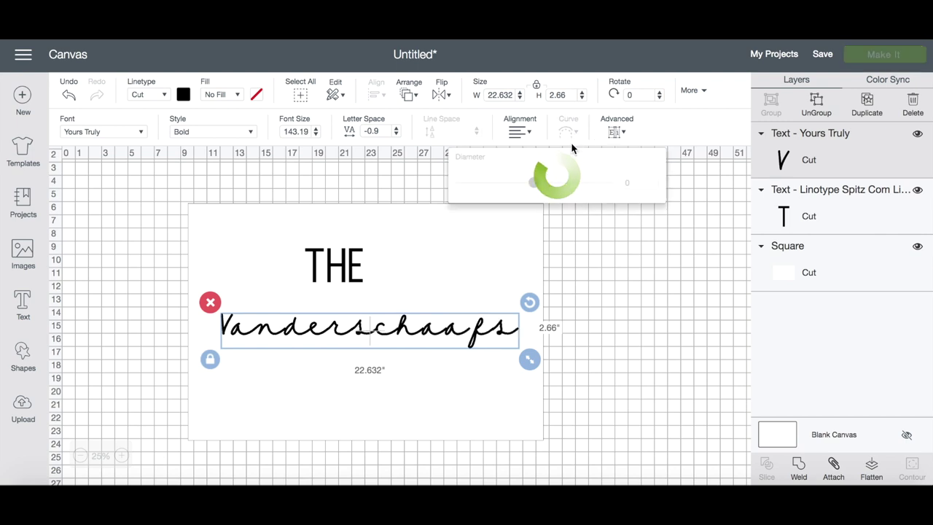
mouse_move(536, 184)
mouse_down()
mouse_move(552, 186)
mouse_move(507, 183)
mouse_move(535, 187)
mouse_up()
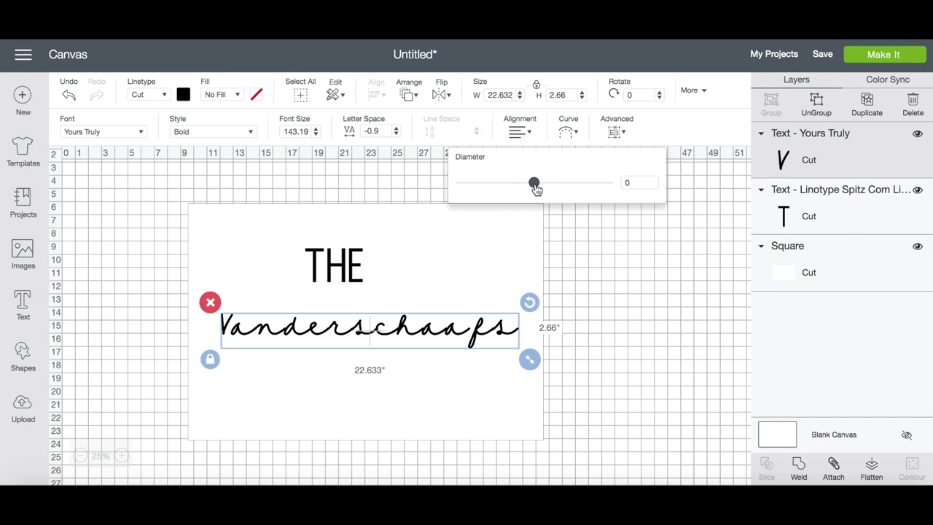
click(478, 275)
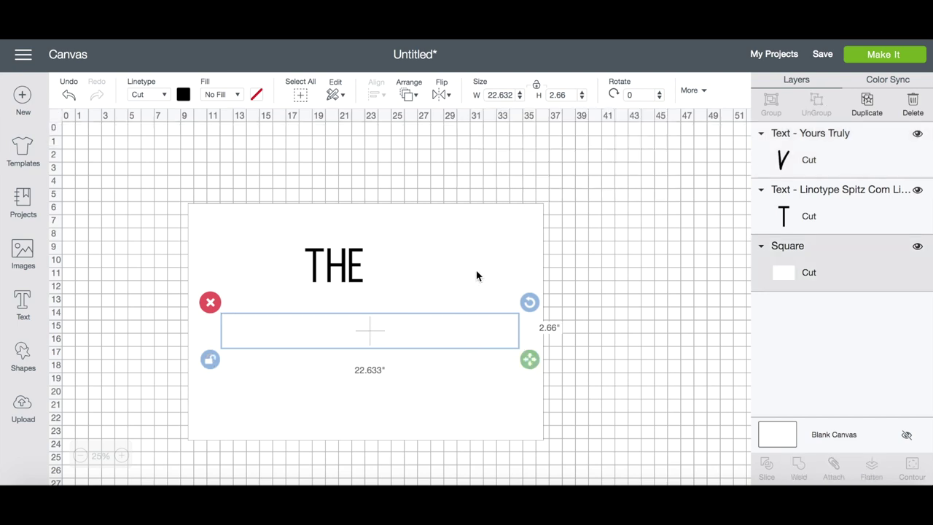
Lower THE slightly, shrink it to about 4.1 by 2.4 inches, and reposition the script
click(587, 339)
click(329, 266)
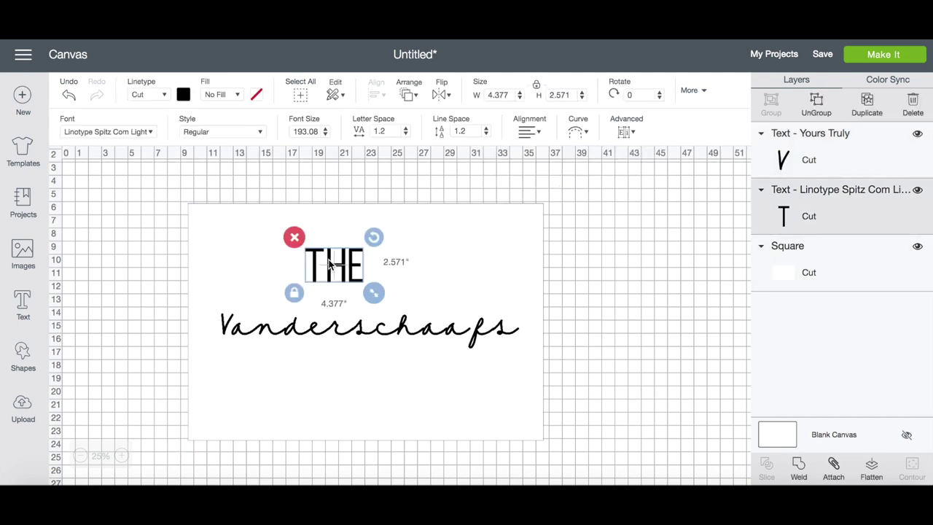
drag(330, 266, 331, 274)
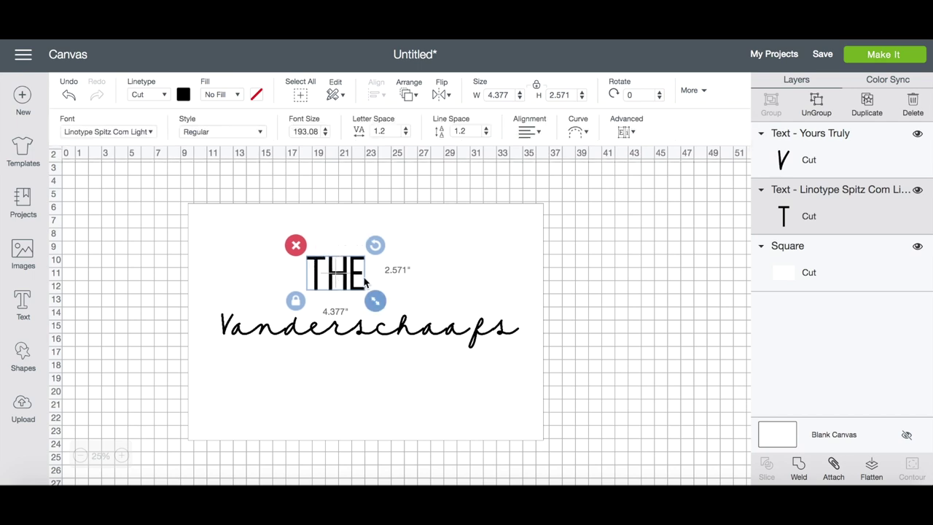
drag(374, 300, 371, 298)
click(399, 329)
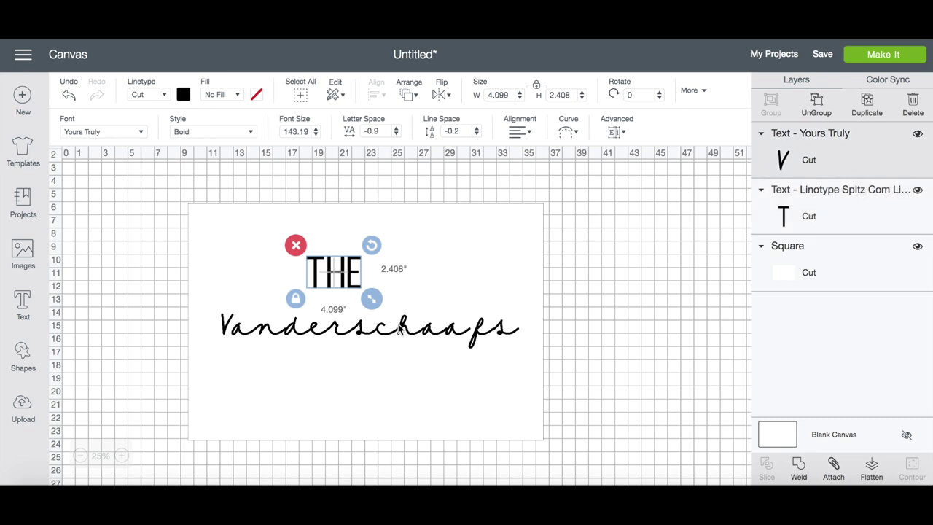
drag(527, 356, 488, 336)
Set the Vanderschaafs script's width to exactly 23 inches
double_click(488, 337)
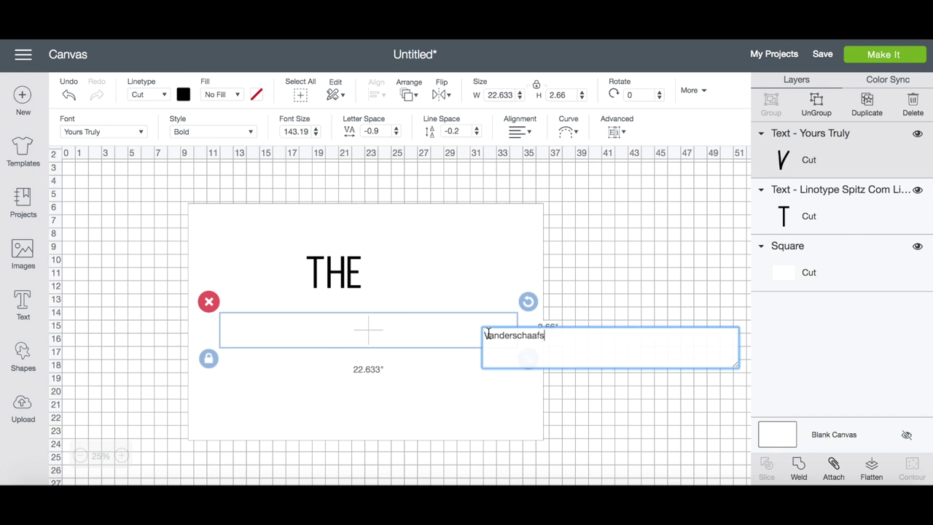
click(513, 92)
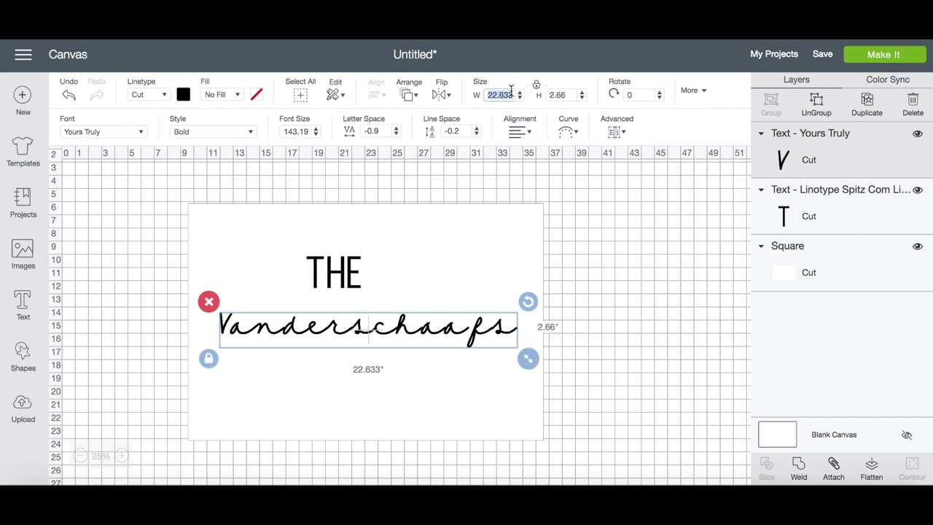
text(23)
key(Return)
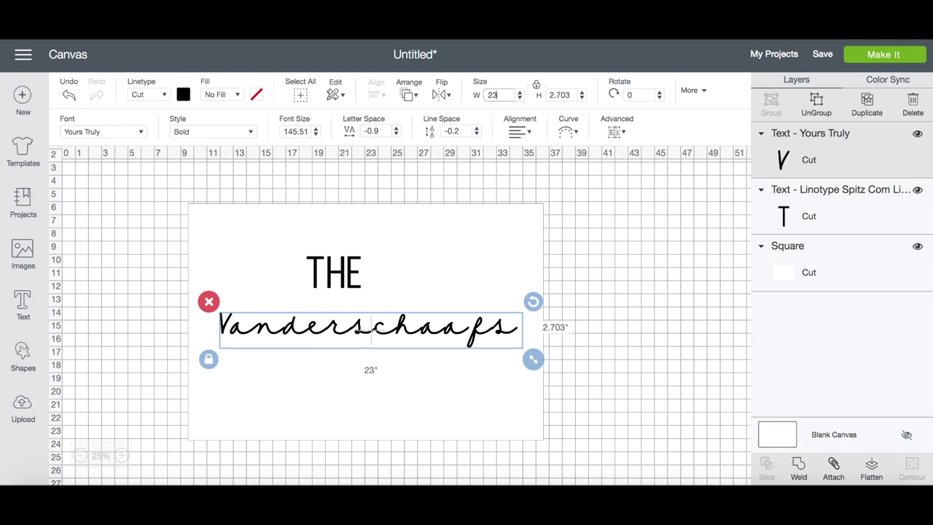
Move the Vanderschaafs script slightly lower and settle THE into place above it
click(434, 376)
click(414, 332)
click(412, 366)
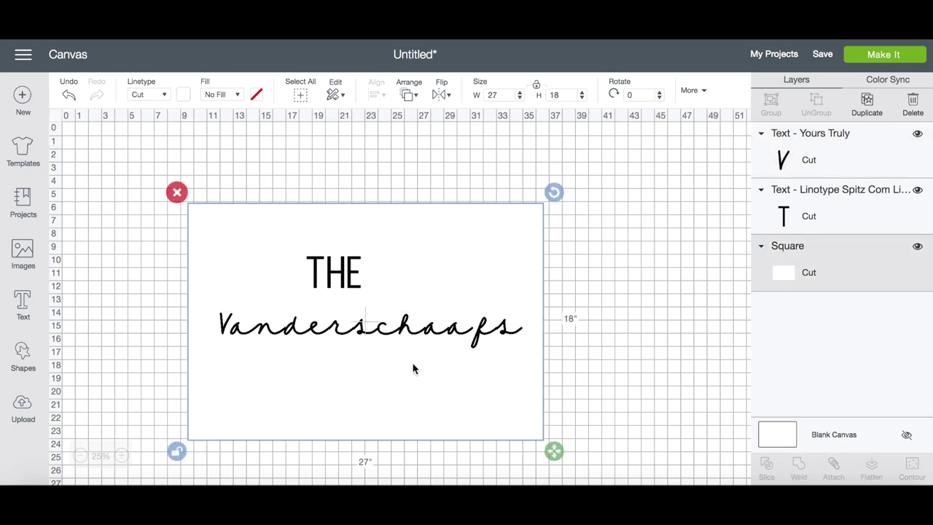
drag(416, 329, 419, 337)
drag(354, 277, 352, 285)
click(422, 272)
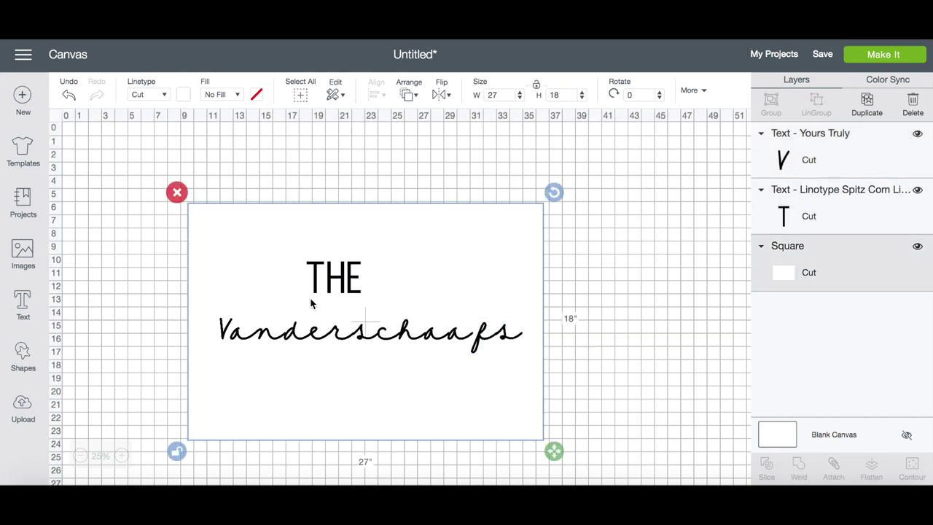
click(23, 252)
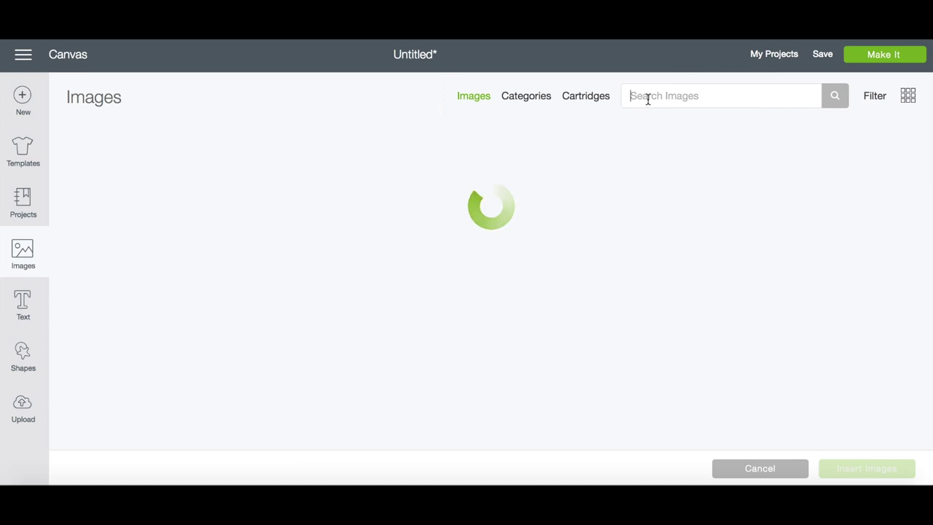
text(vine)
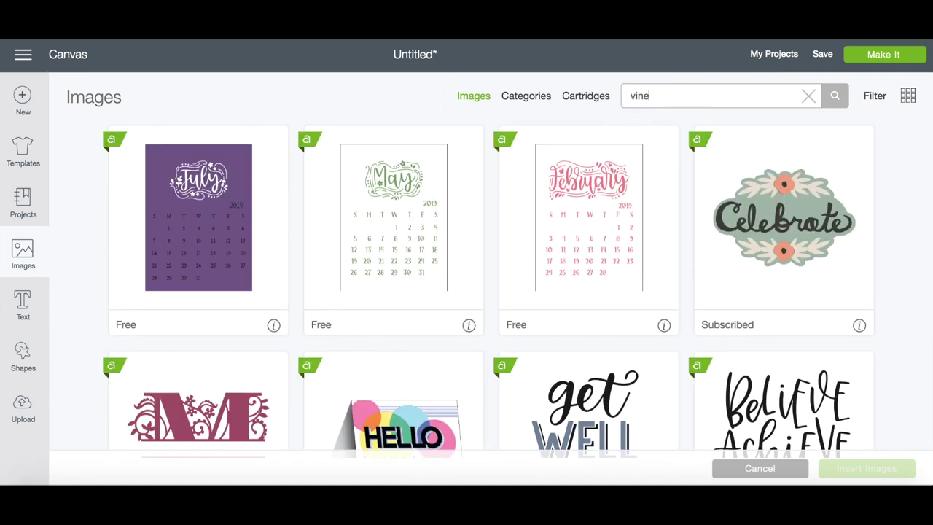
key(Return)
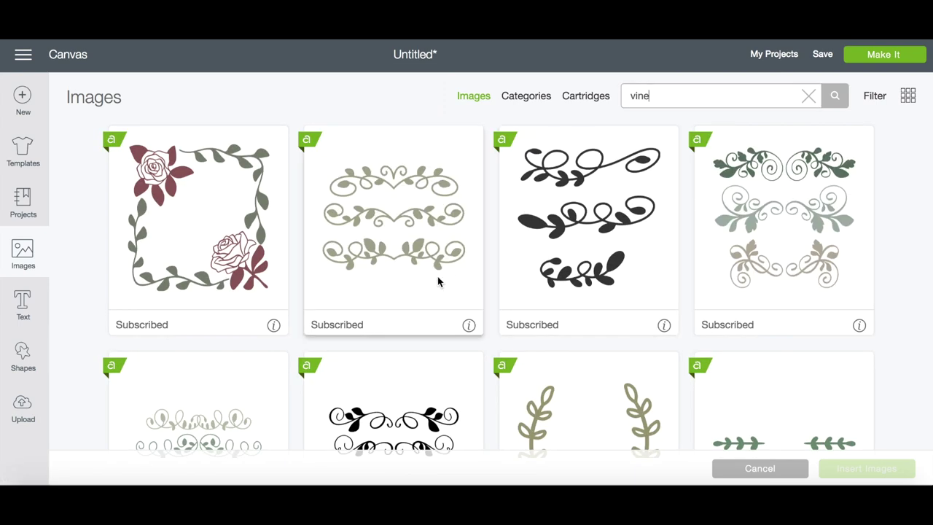
scroll(442, 293, down, 3)
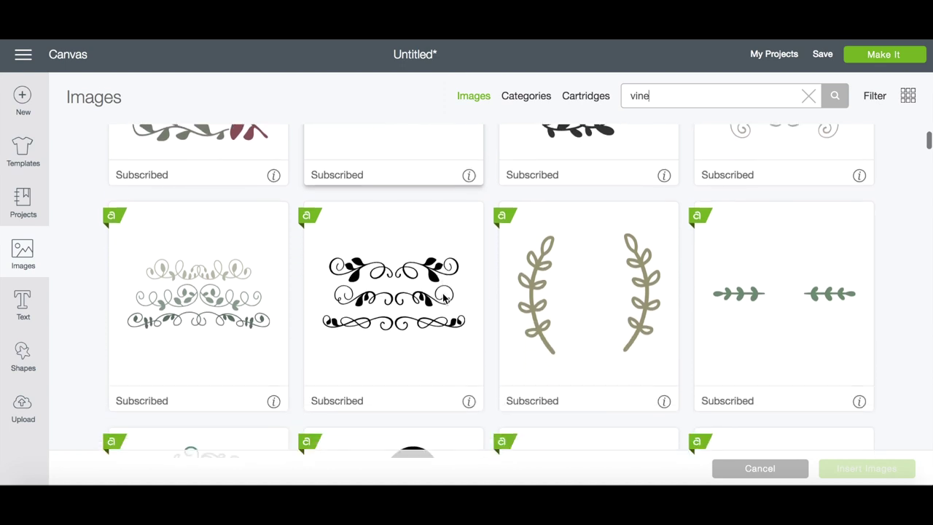
scroll(442, 293, down, 1)
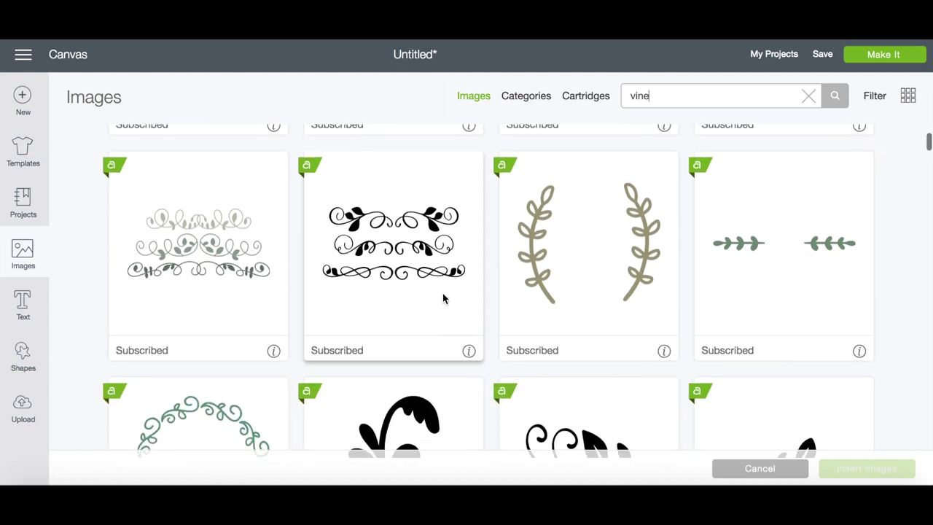
click(811, 244)
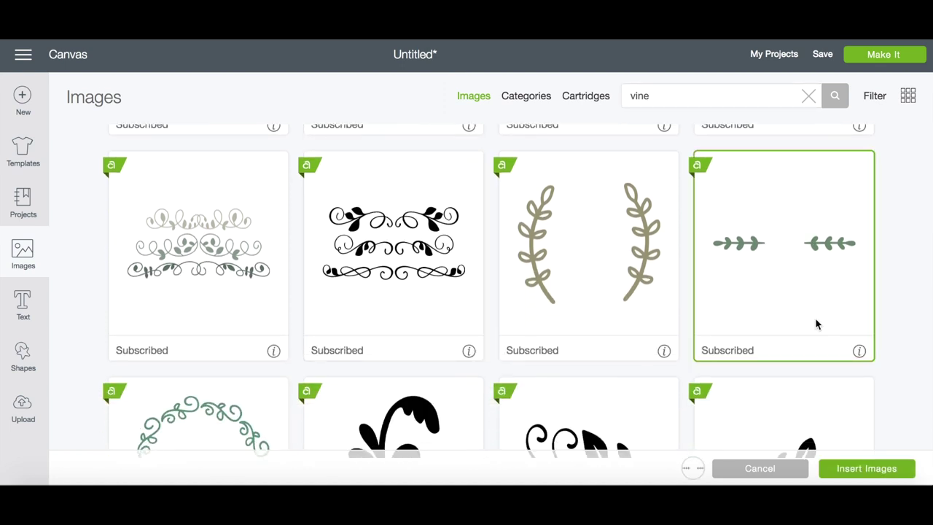
click(863, 467)
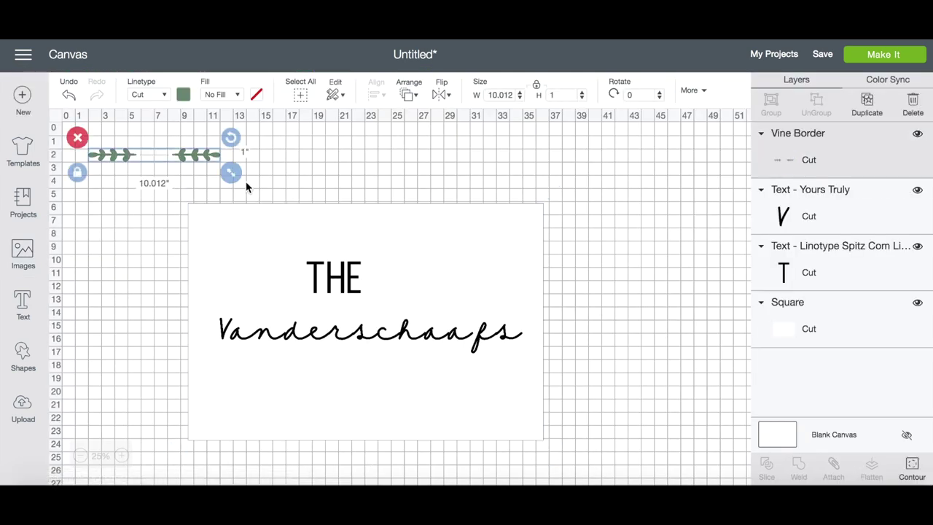
drag(204, 159, 408, 369)
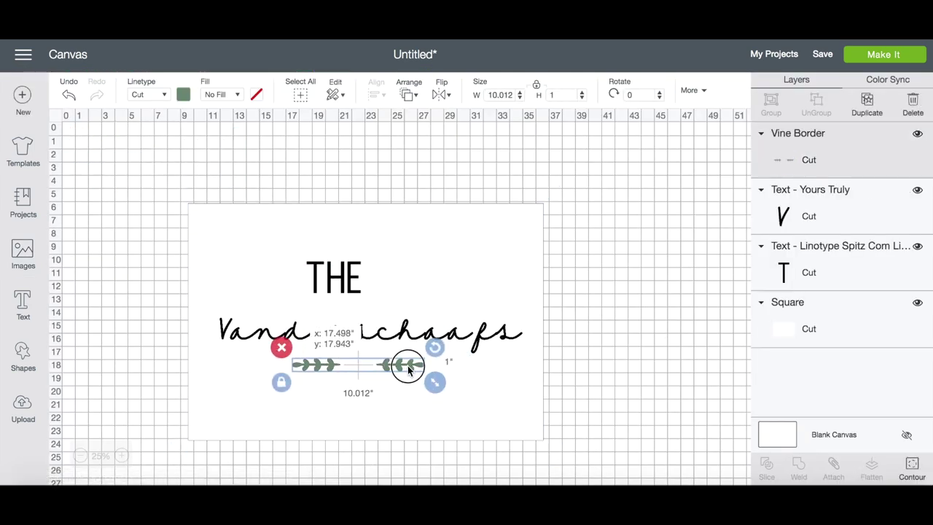
click(598, 348)
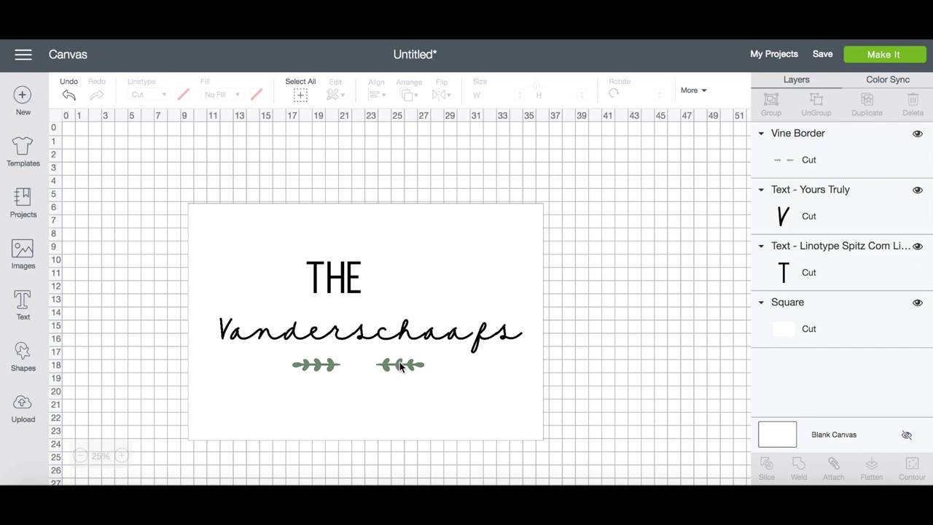
mouse_move(400, 366)
mouse_down()
mouse_move(358, 273)
mouse_move(395, 308)
mouse_move(402, 361)
mouse_up()
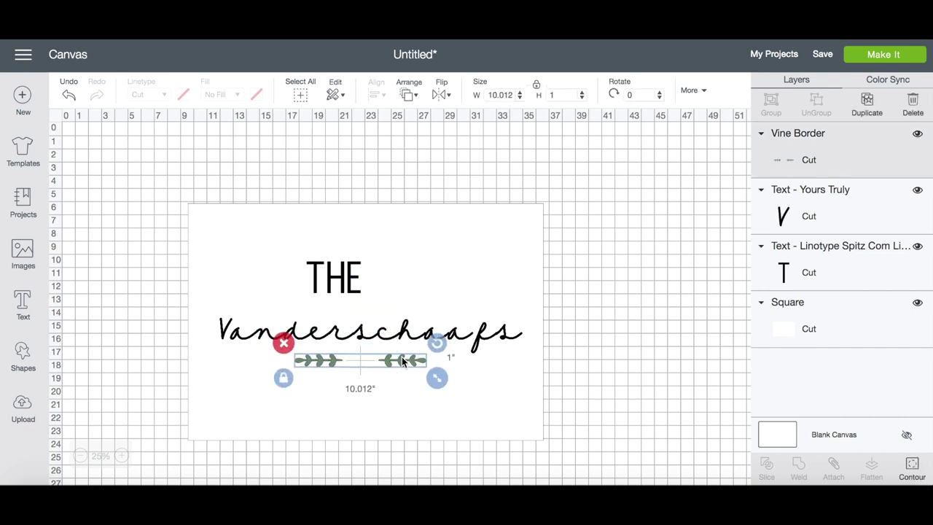
click(622, 350)
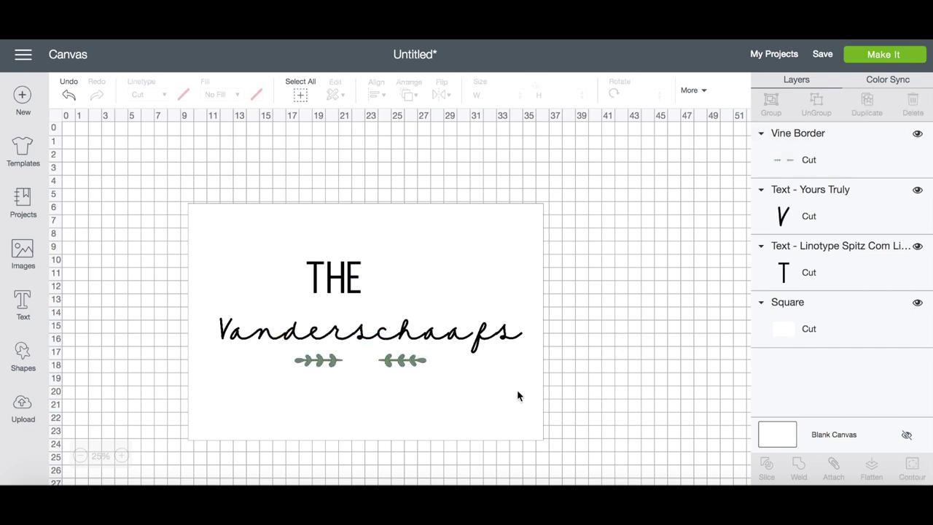
drag(415, 371, 417, 395)
click(286, 369)
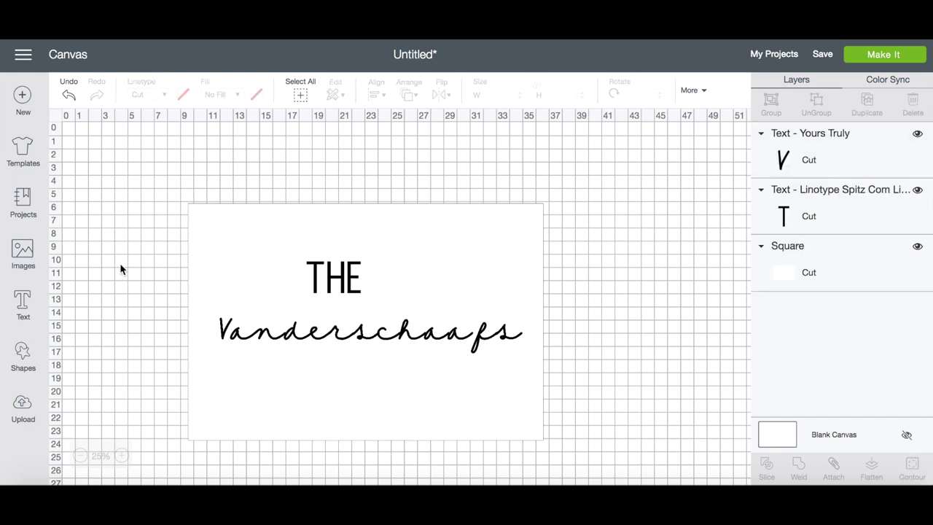
Search the image library for 'vine' and scroll through the results without adding any
click(22, 252)
click(687, 93)
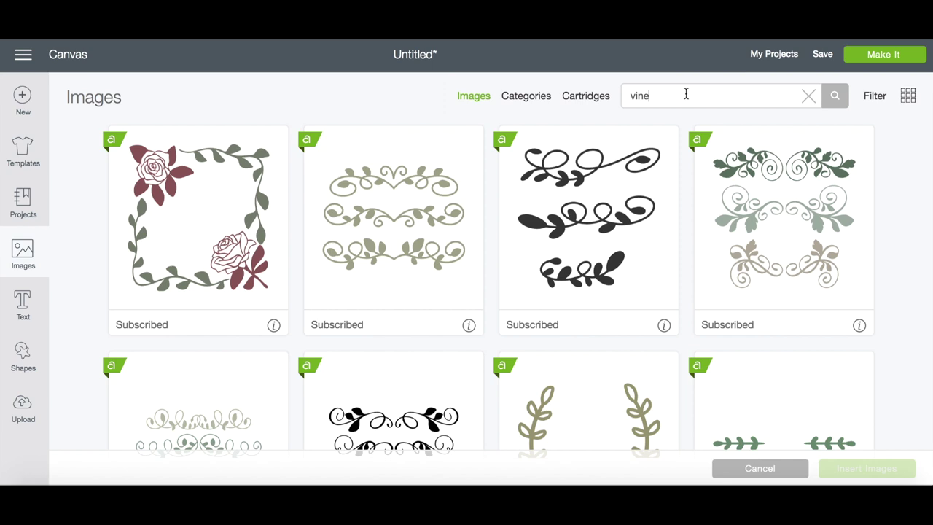
double_click(686, 94)
scroll(713, 228, down, 3)
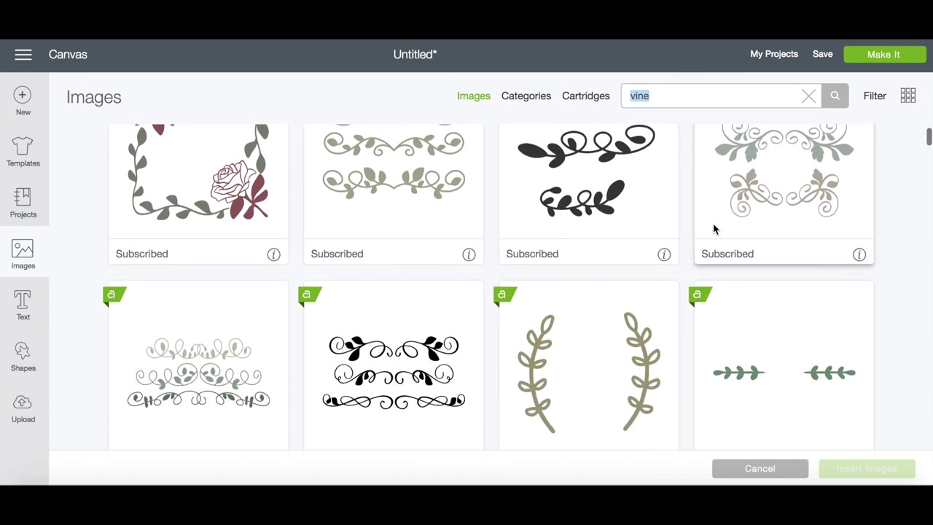
scroll(713, 228, down, 5)
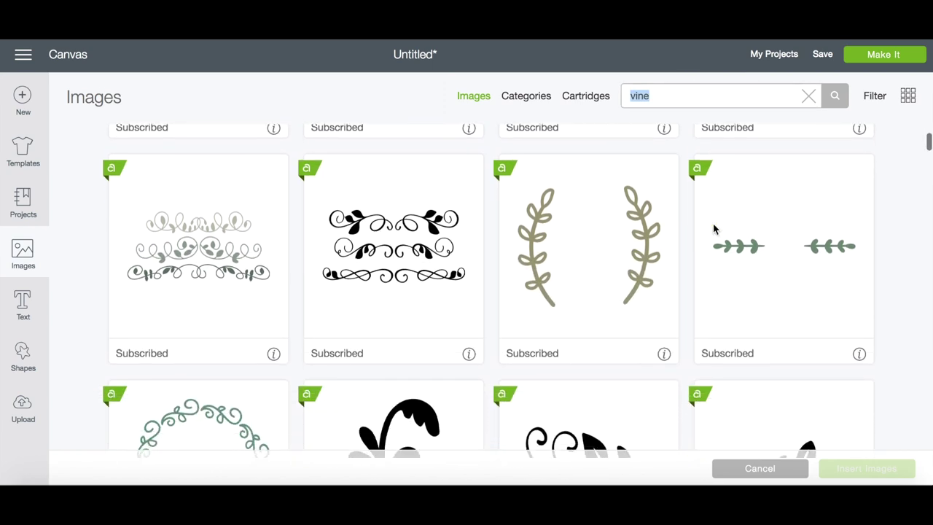
scroll(713, 229, down, 15)
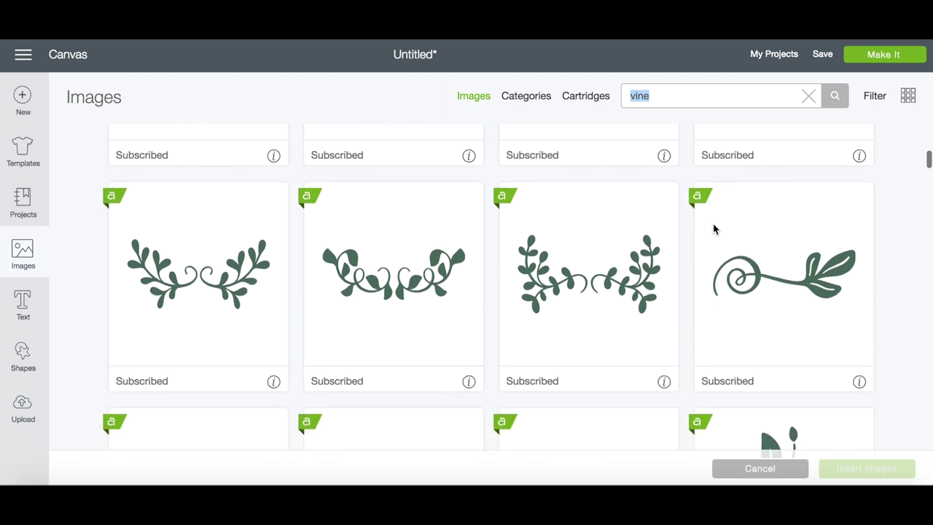
scroll(714, 229, down, 9)
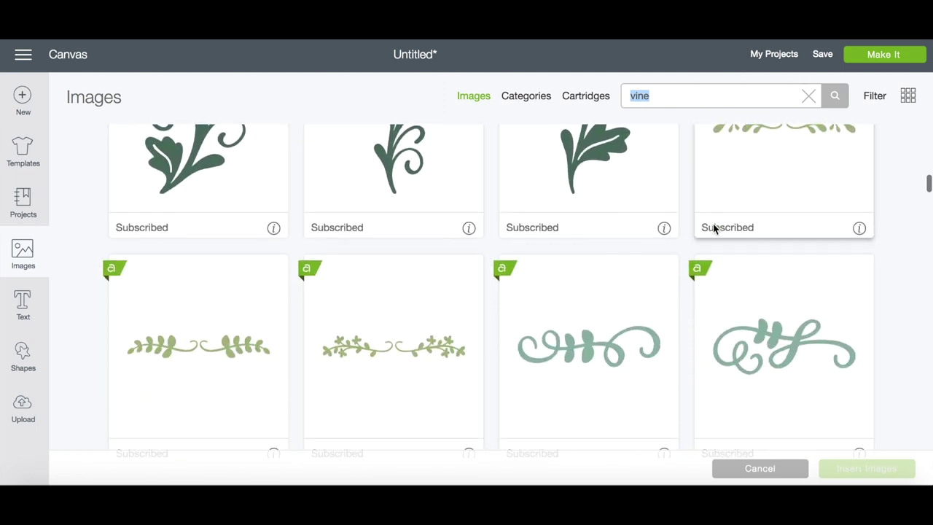
scroll(714, 228, down, 14)
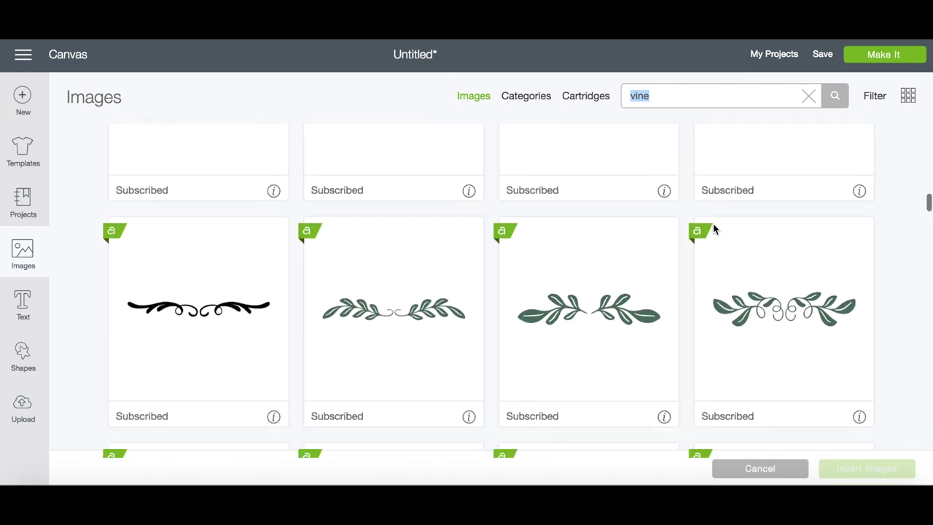
scroll(713, 229, down, 12)
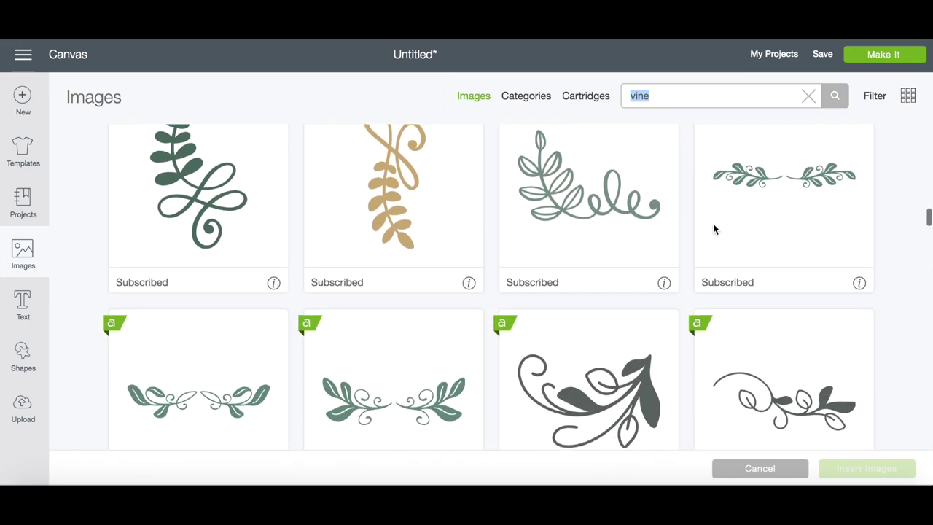
scroll(713, 229, down, 12)
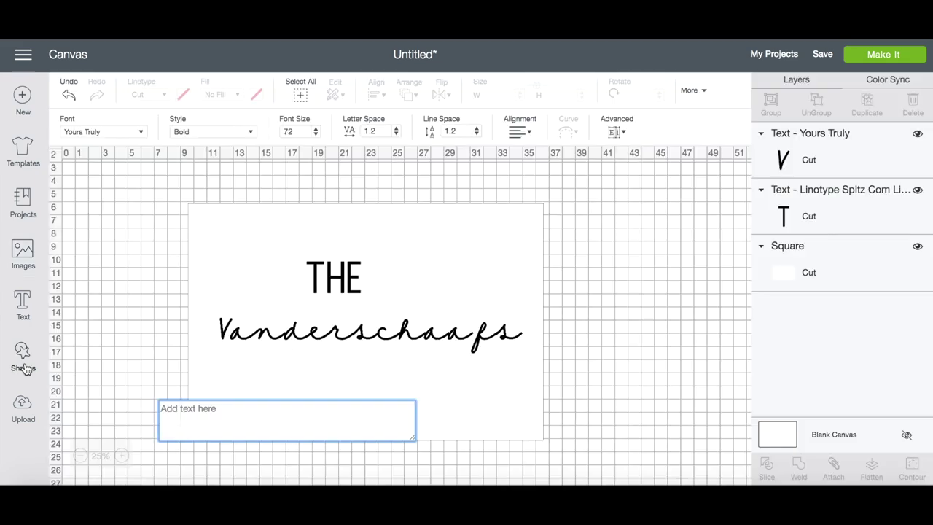
Add a square and reshape it into a thin bar about 17.9 inches wide
click(23, 357)
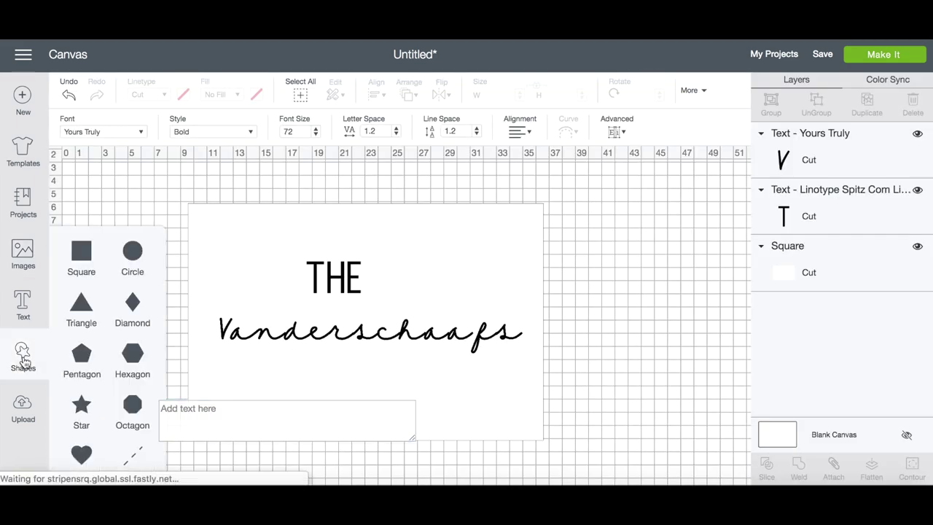
click(83, 262)
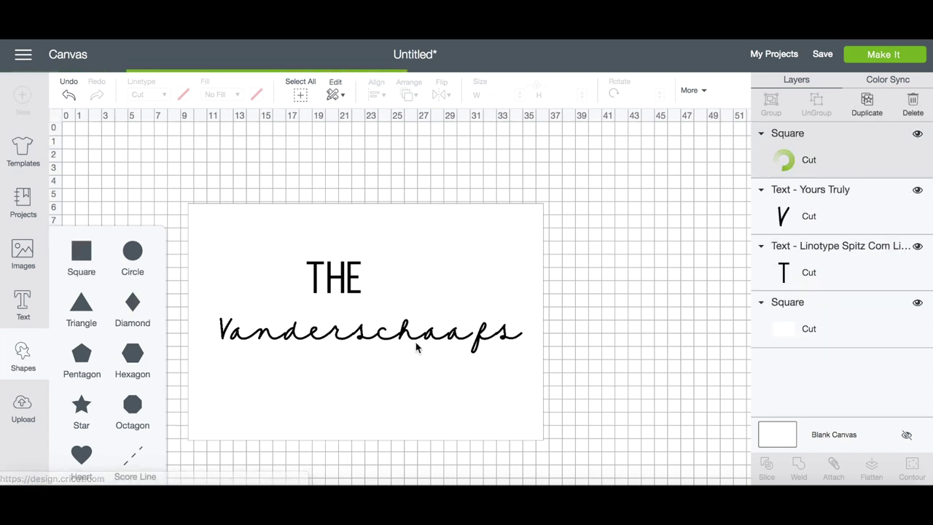
drag(124, 189, 529, 182)
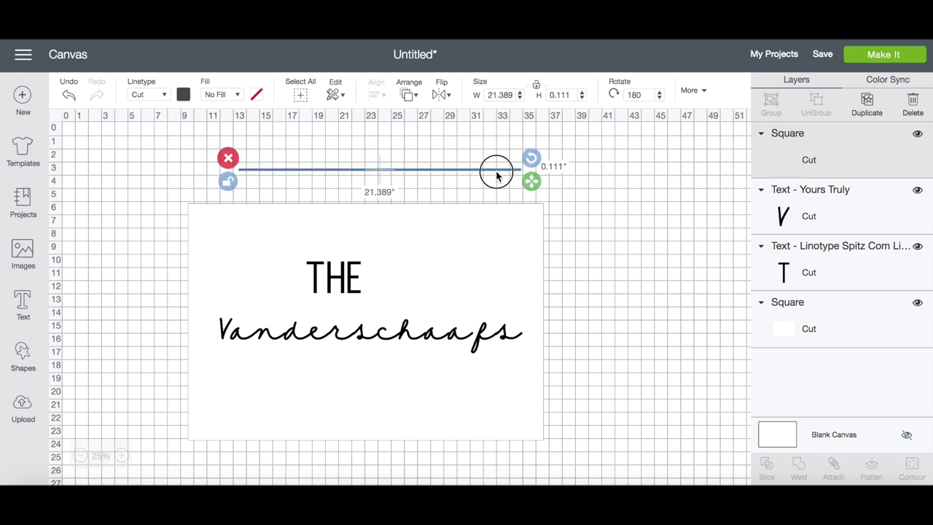
click(497, 175)
click(505, 173)
drag(531, 181, 480, 186)
Move the thin bar down beneath the Vanderschaafs script as its underline
click(443, 156)
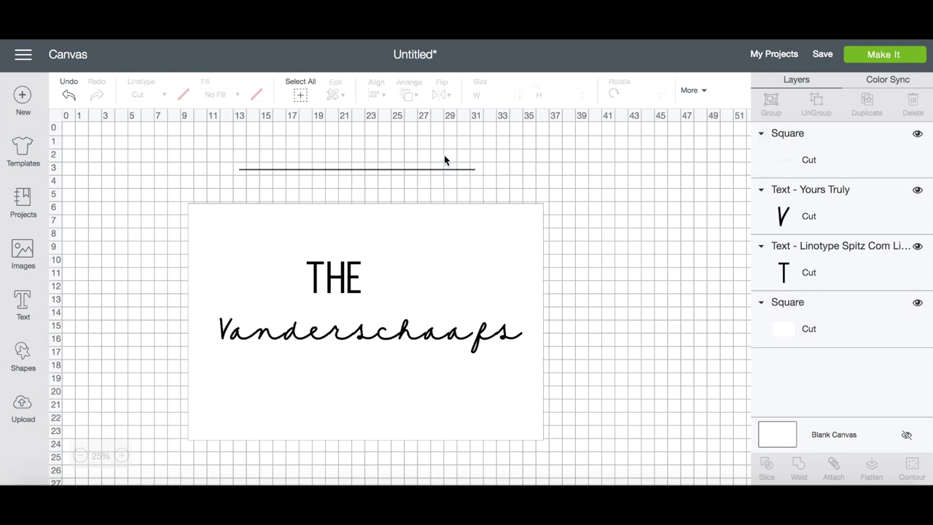
click(431, 170)
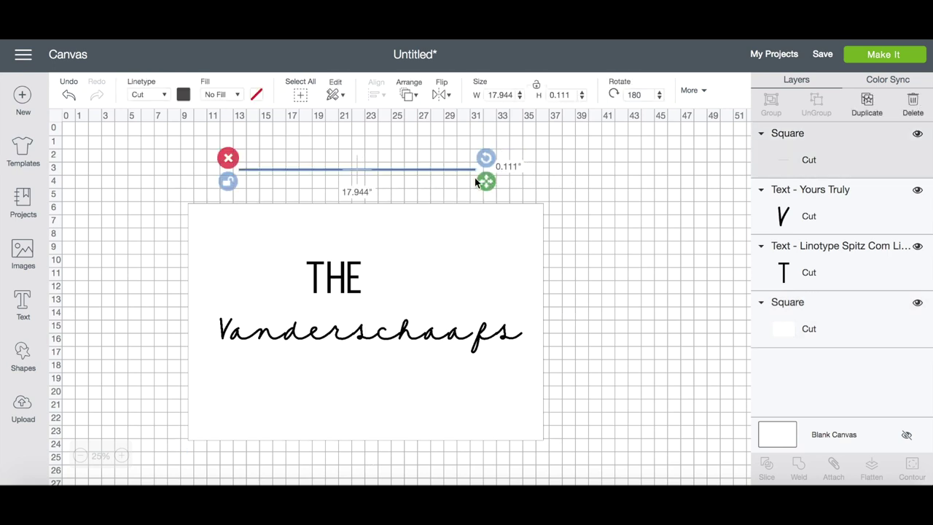
drag(455, 169, 452, 353)
click(628, 333)
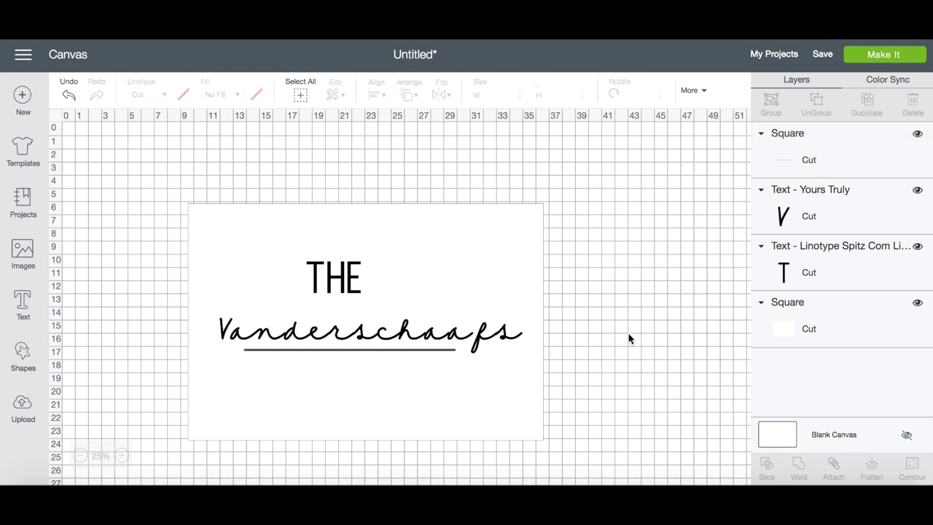
click(898, 57)
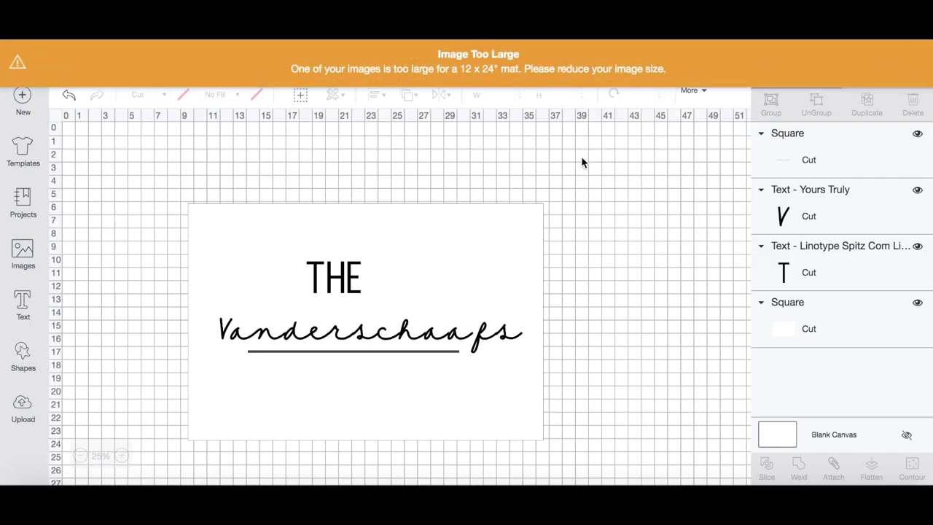
click(506, 246)
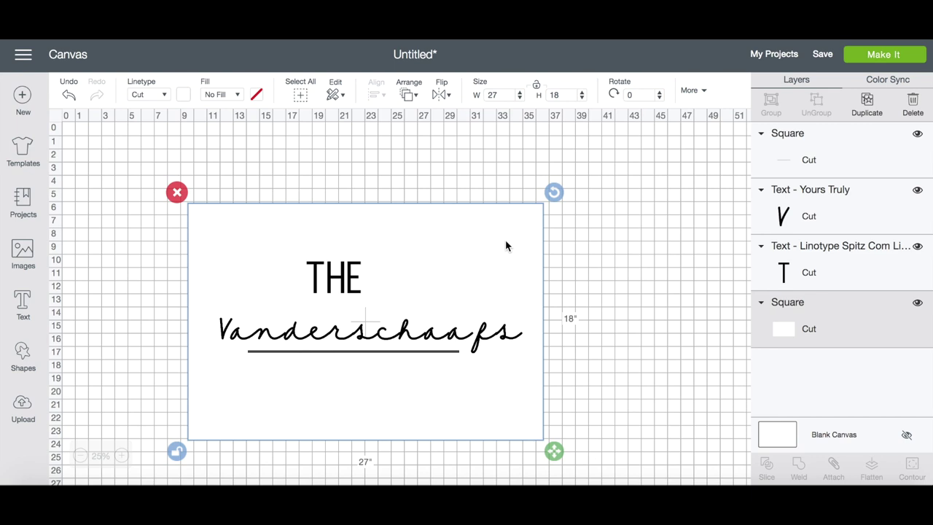
Delete the white background rectangle and weld the underline, script and THE together
key(Delete)
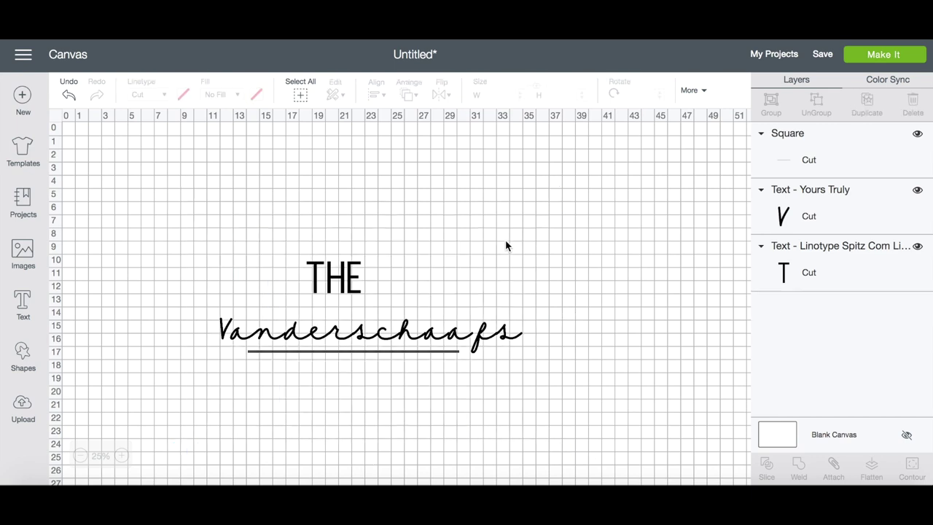
click(454, 352)
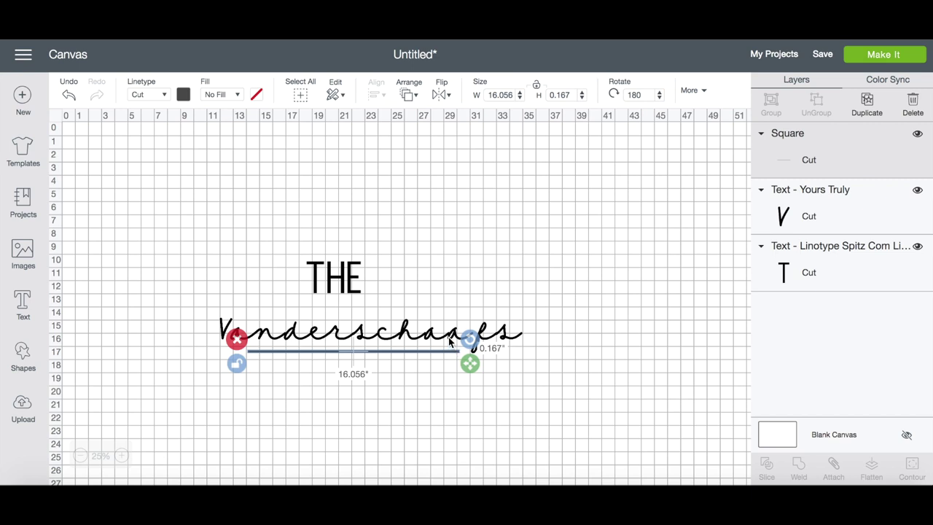
click(448, 337)
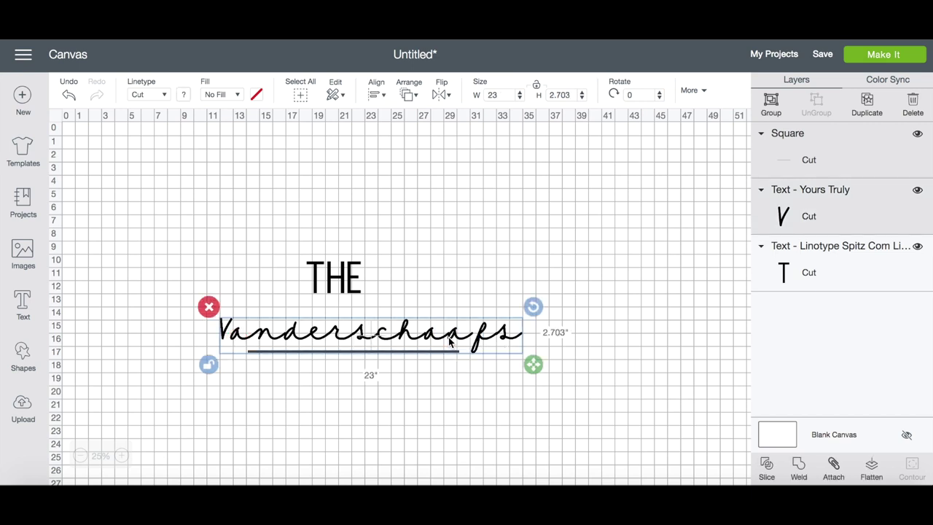
shift+click(355, 286)
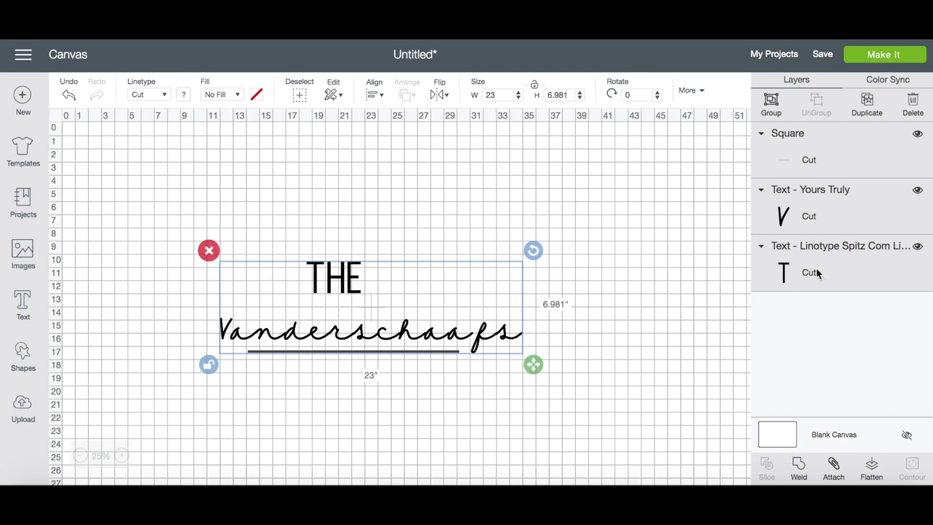
click(798, 466)
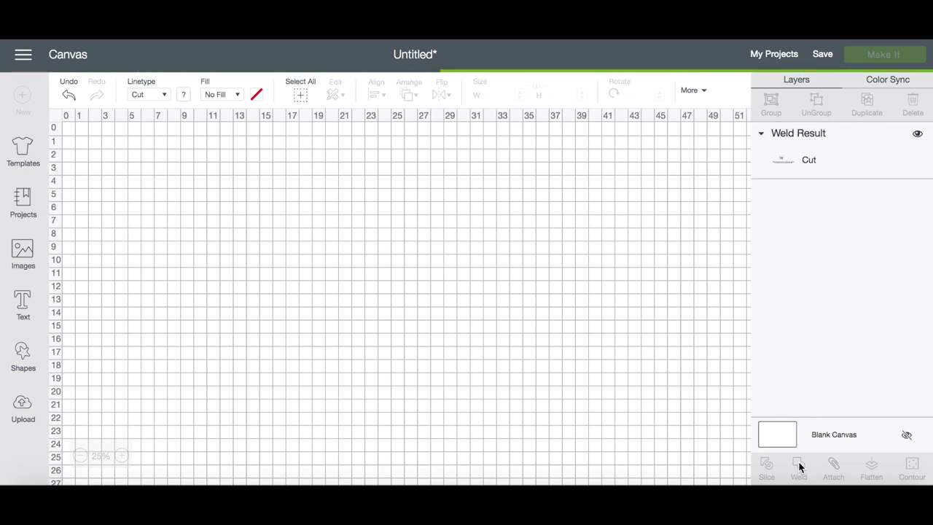
click(884, 56)
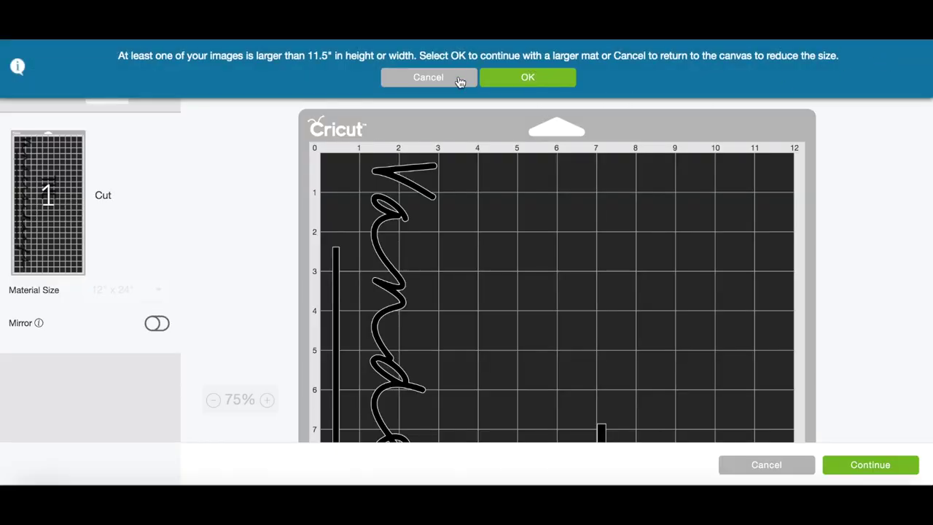
Review the welded design on the 12 x 24 mat preview, nudging it and scrolling the mat
scroll(458, 230, down, 5)
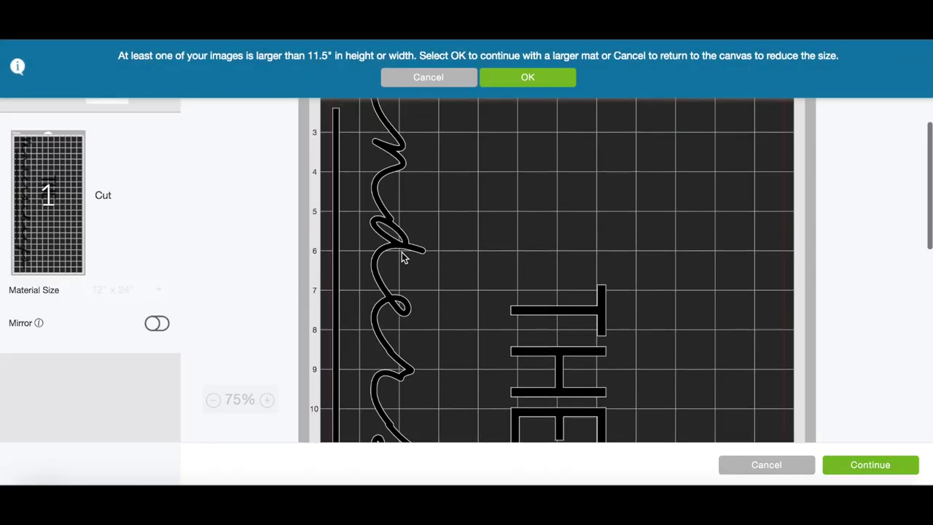
drag(408, 254, 439, 259)
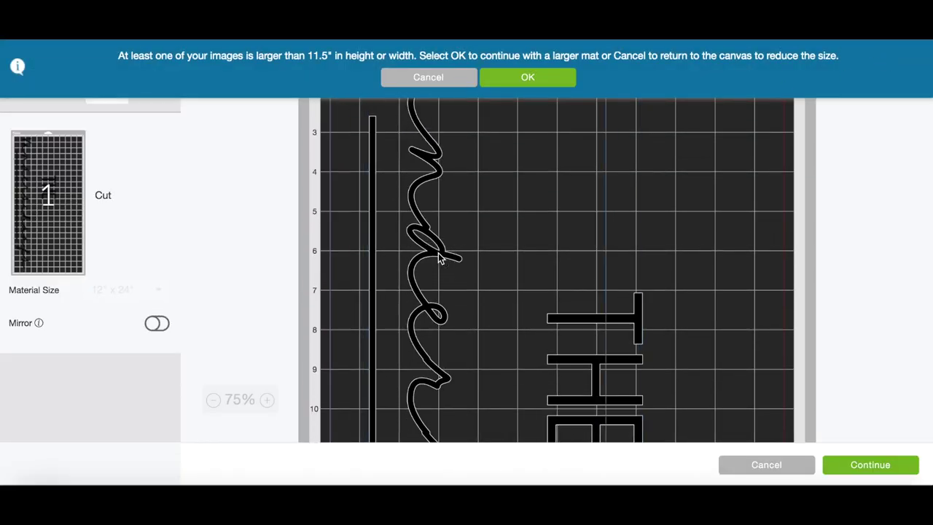
scroll(539, 232, up, 3)
scroll(539, 233, down, 15)
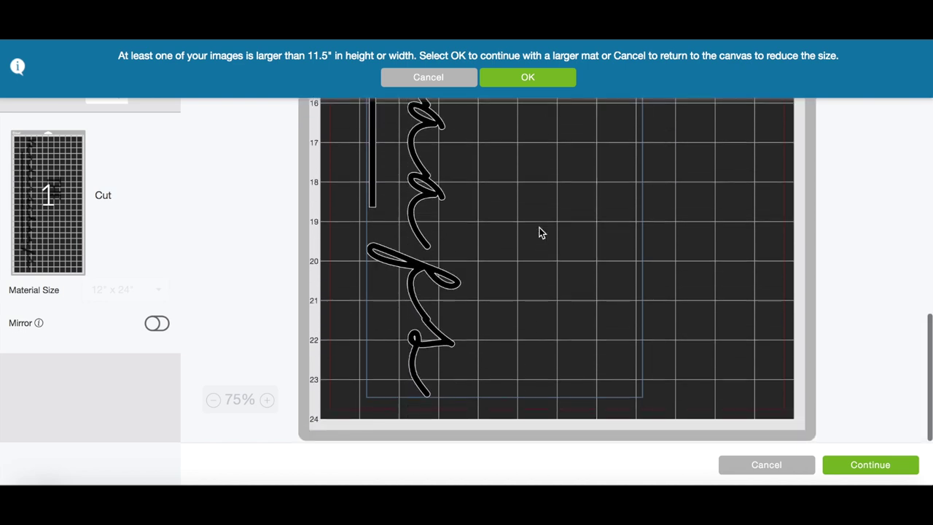
scroll(539, 233, up, 15)
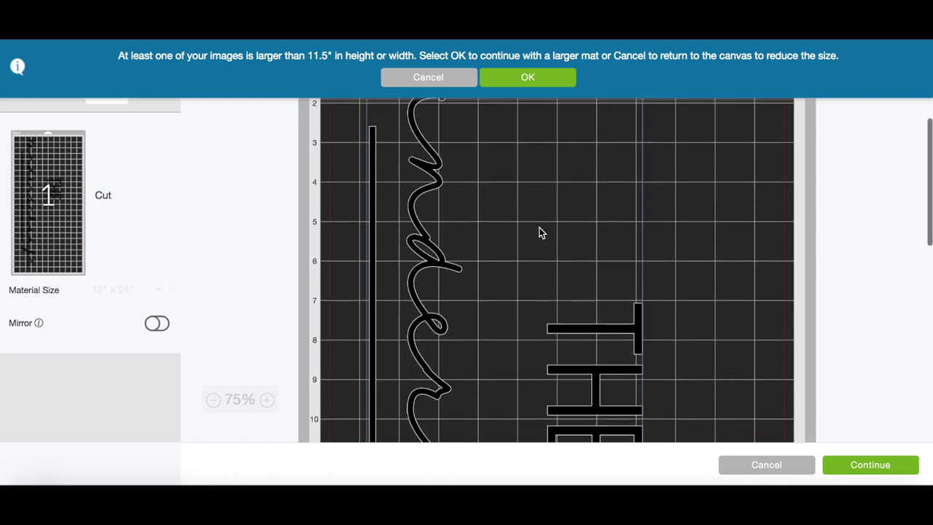